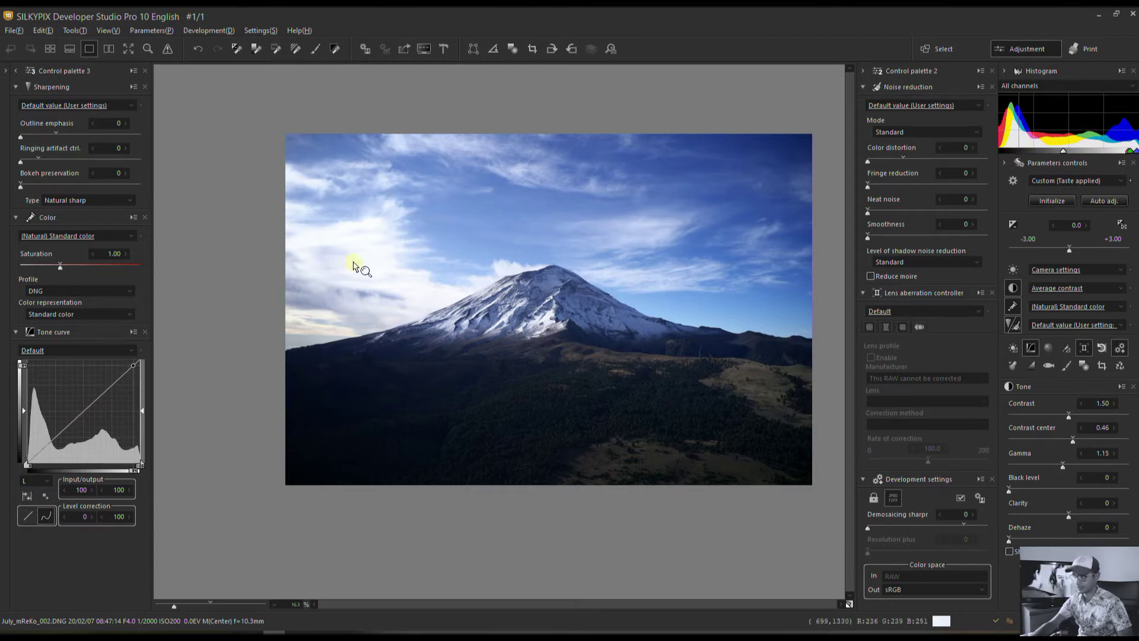
Set the exposure's luminance mode to Color Burn HDR at strength 69 and lower the highlights to -43
click(1014, 223)
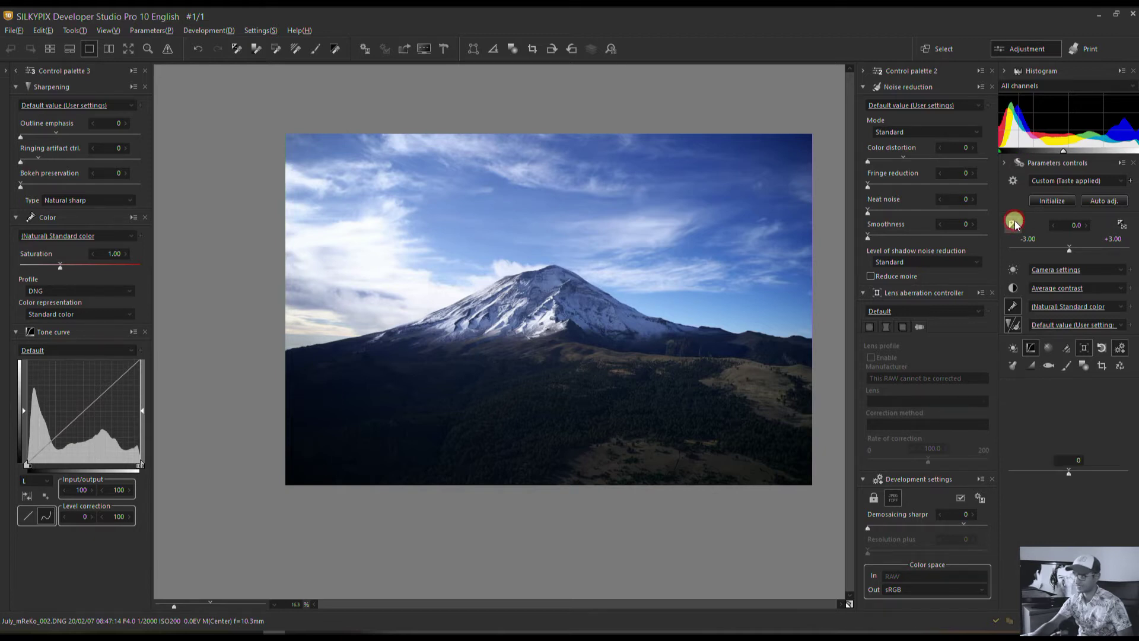
click(1037, 407)
click(1037, 464)
mouse_move(1062, 432)
mouse_down()
mouse_move(1102, 432)
mouse_move(1090, 433)
mouse_up()
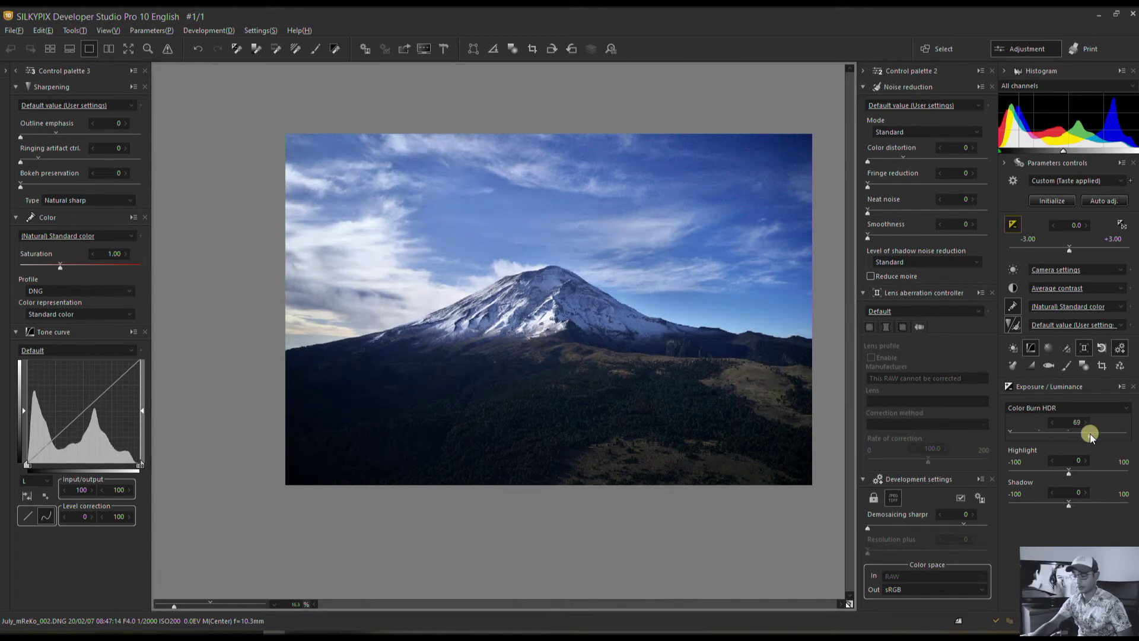
drag(1060, 470, 1043, 473)
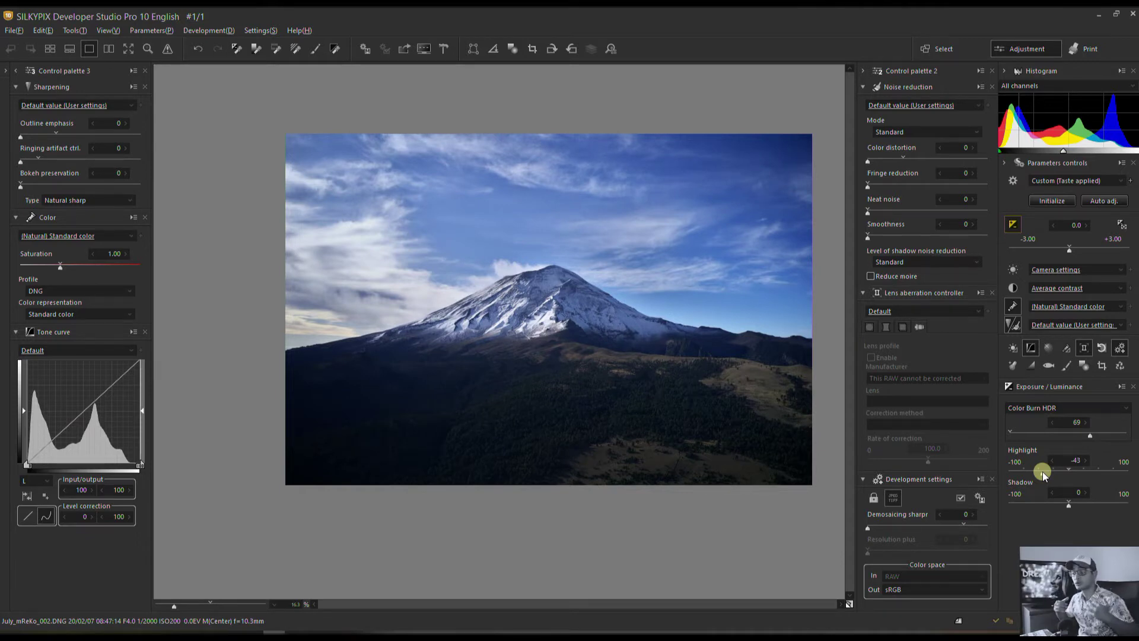
Convert the photo to black and white by setting the color profile to Monochrome
click(81, 312)
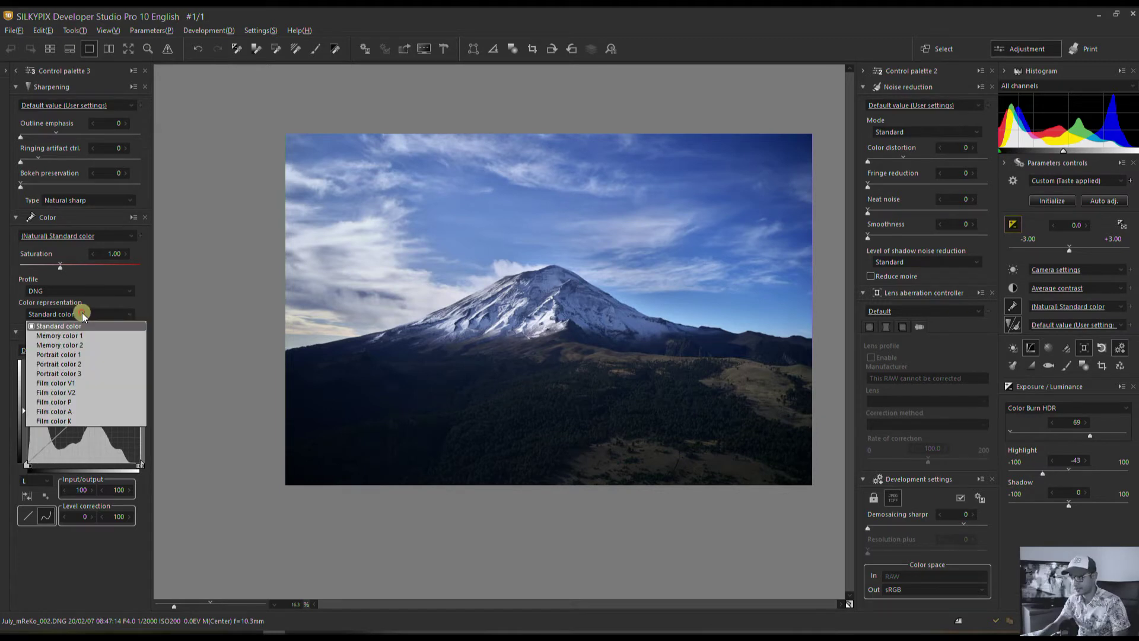
click(82, 312)
click(86, 287)
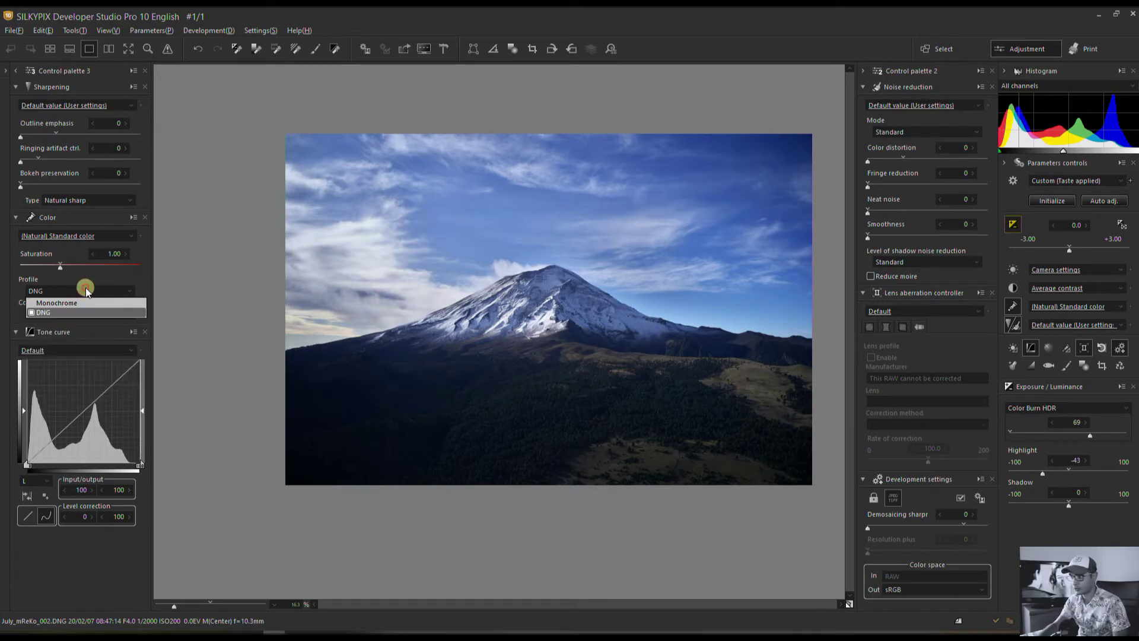
click(80, 305)
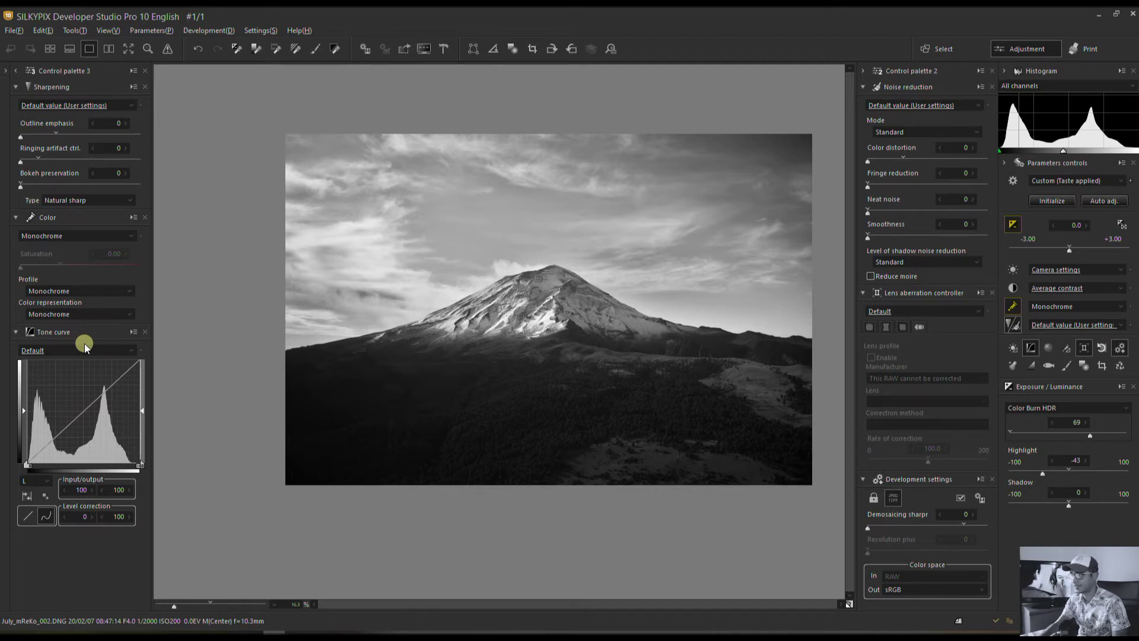
Add a circular partial correction filter over the bright clouds left of the mountain and set its lightness to -8
click(1082, 366)
click(886, 221)
drag(283, 222, 463, 324)
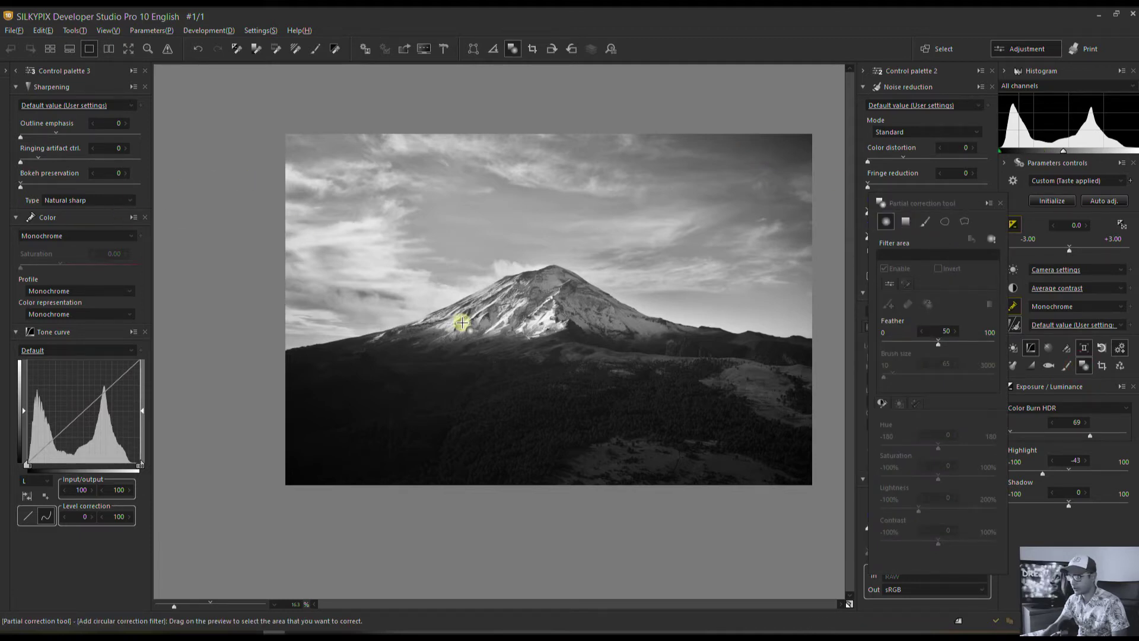
drag(280, 273, 186, 273)
drag(325, 325, 322, 338)
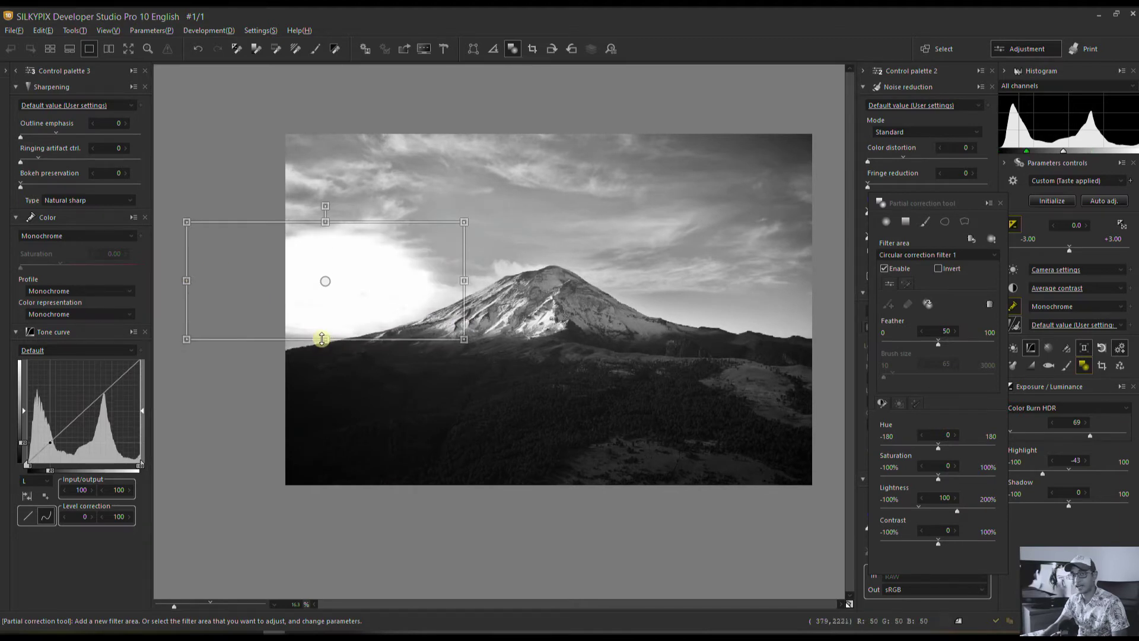
click(913, 505)
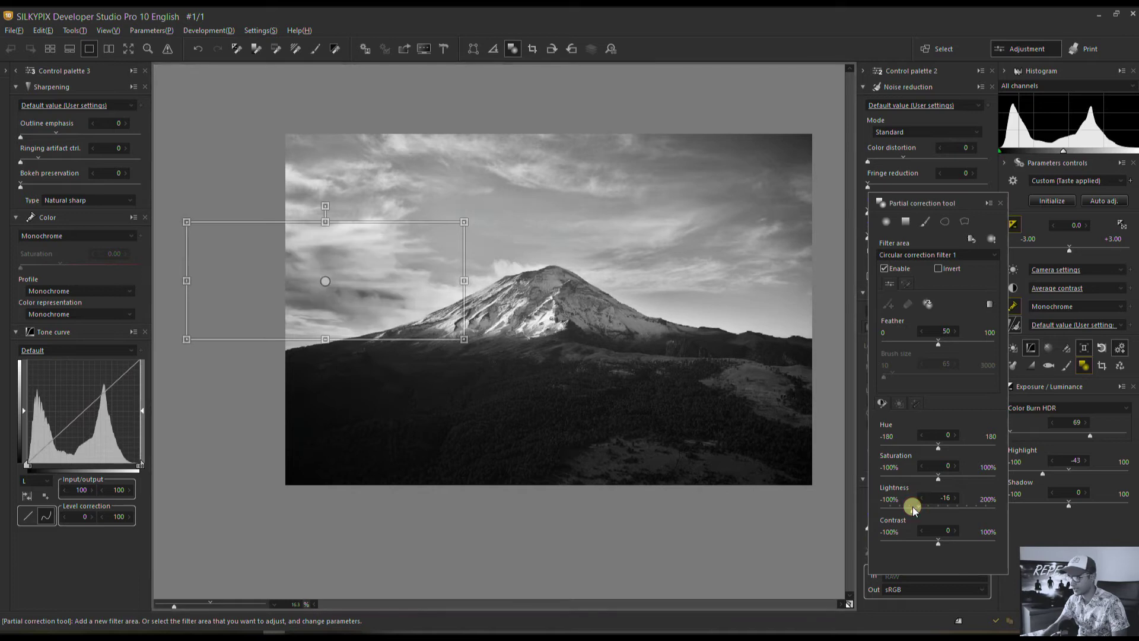
drag(913, 508, 916, 511)
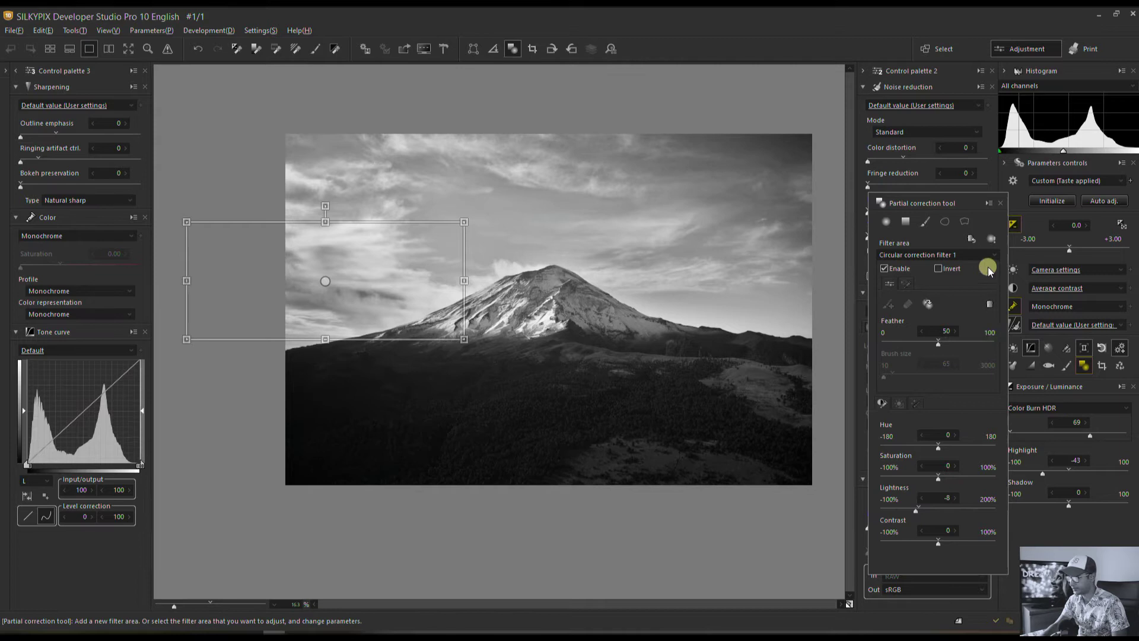
click(1001, 203)
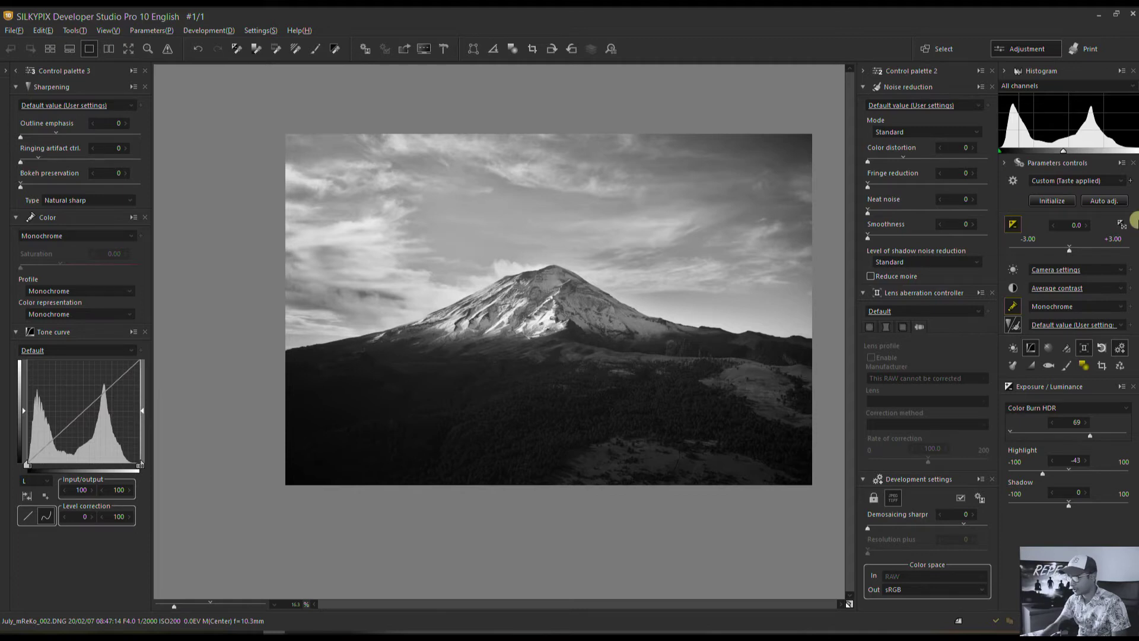
Brighten the midtones with a tone curve point at input 45, output 52
drag(78, 416, 79, 409)
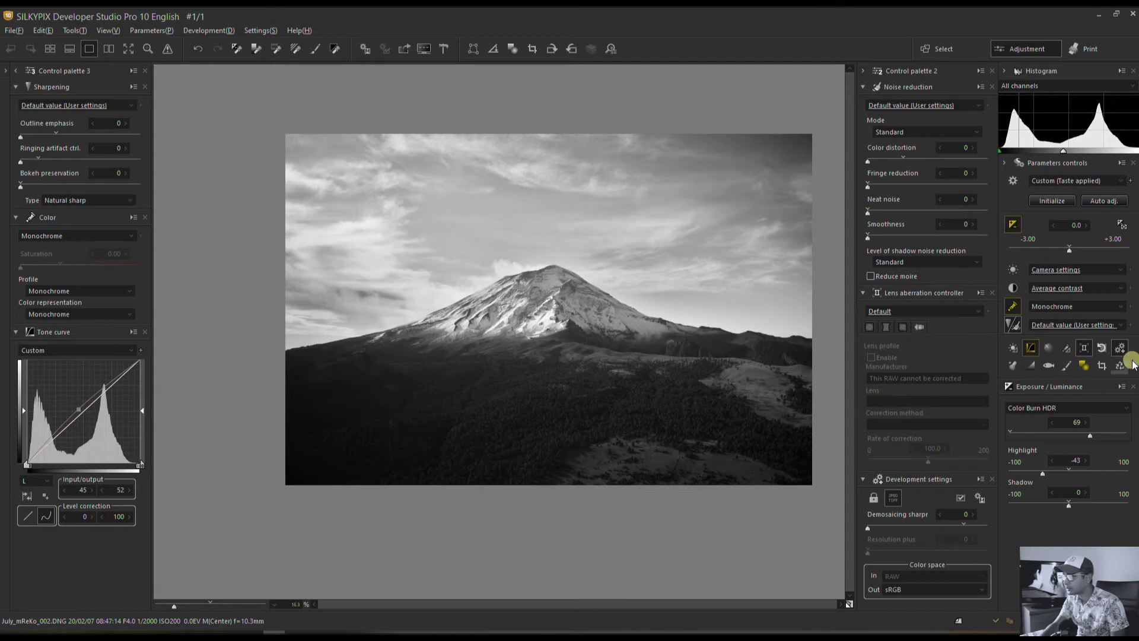
Darken the sky with the Fine color controller, setting the cyan lightness to about -19 and the blue lightness to -37
click(1066, 348)
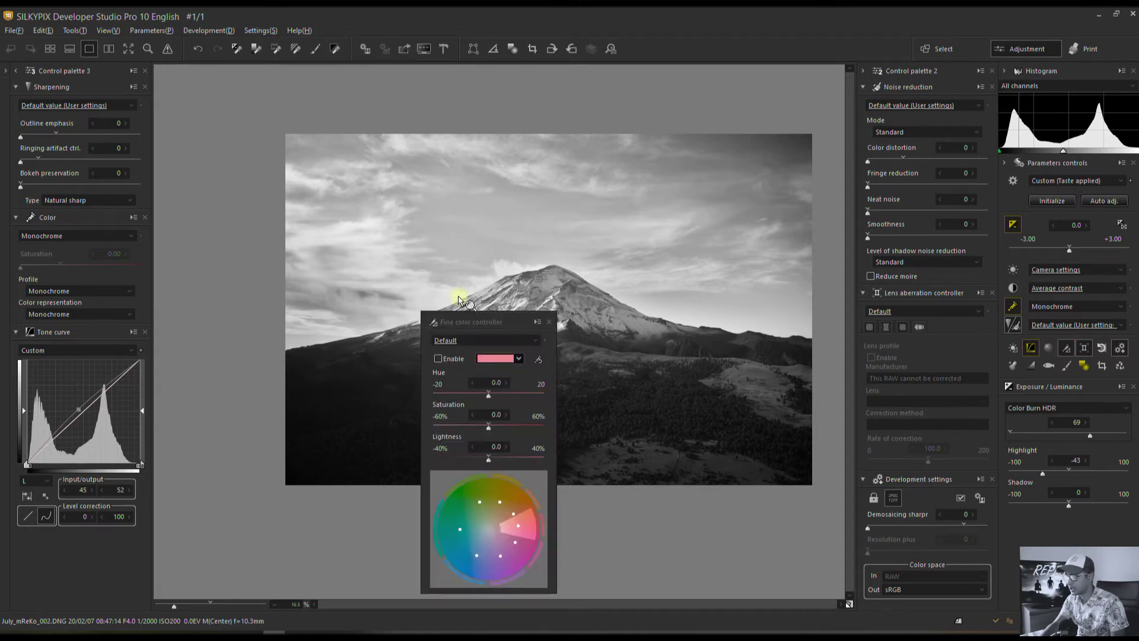
double_click(468, 321)
click(906, 462)
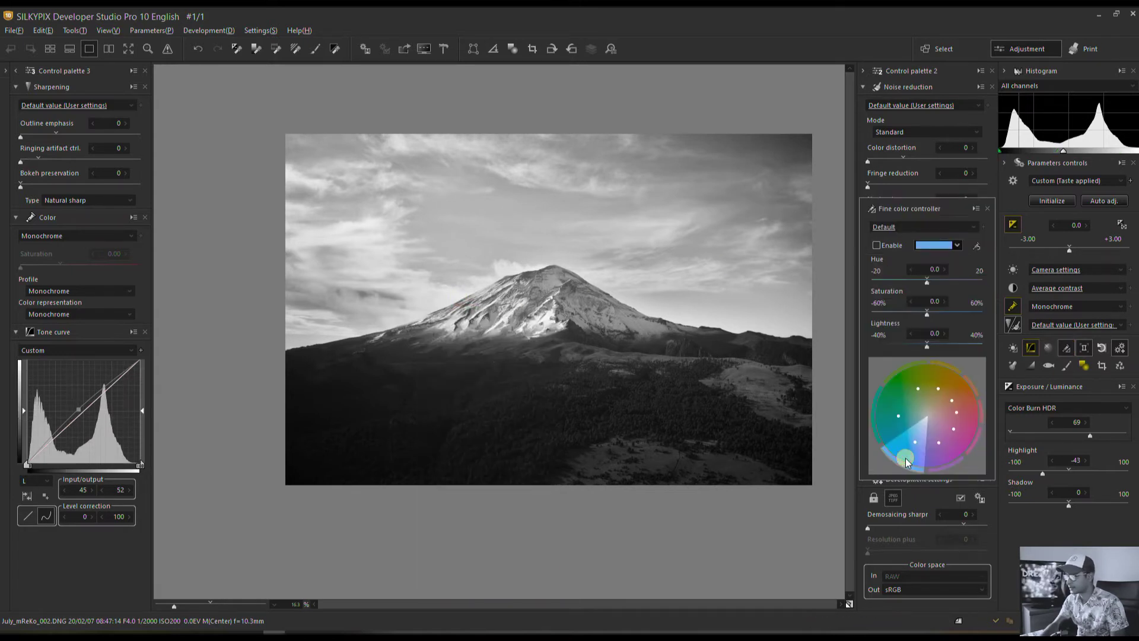
click(883, 343)
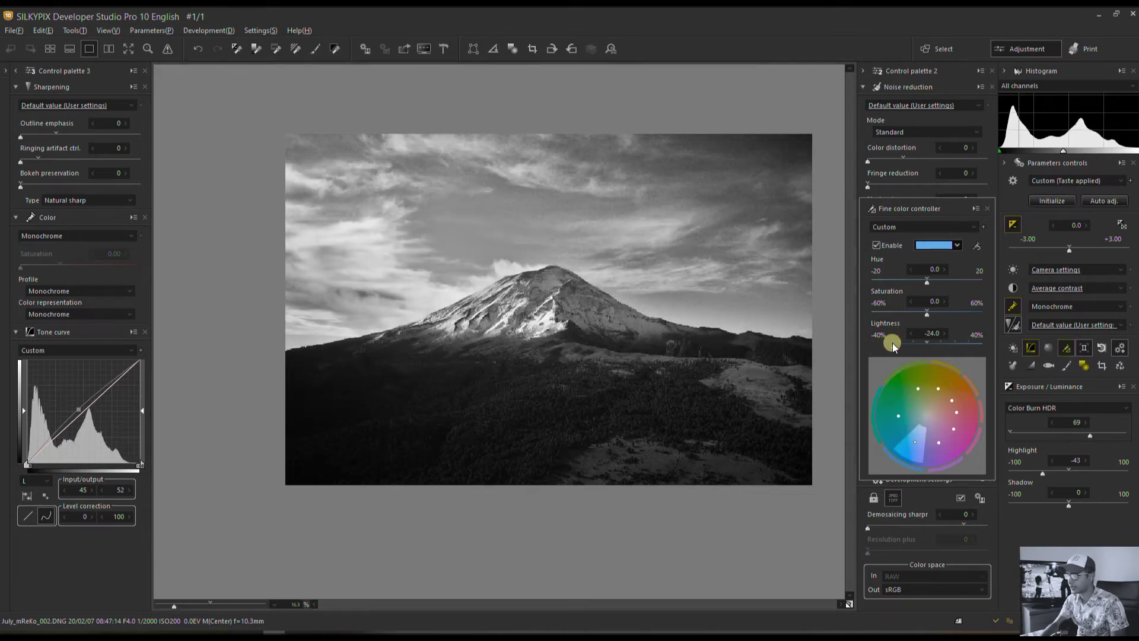
click(880, 431)
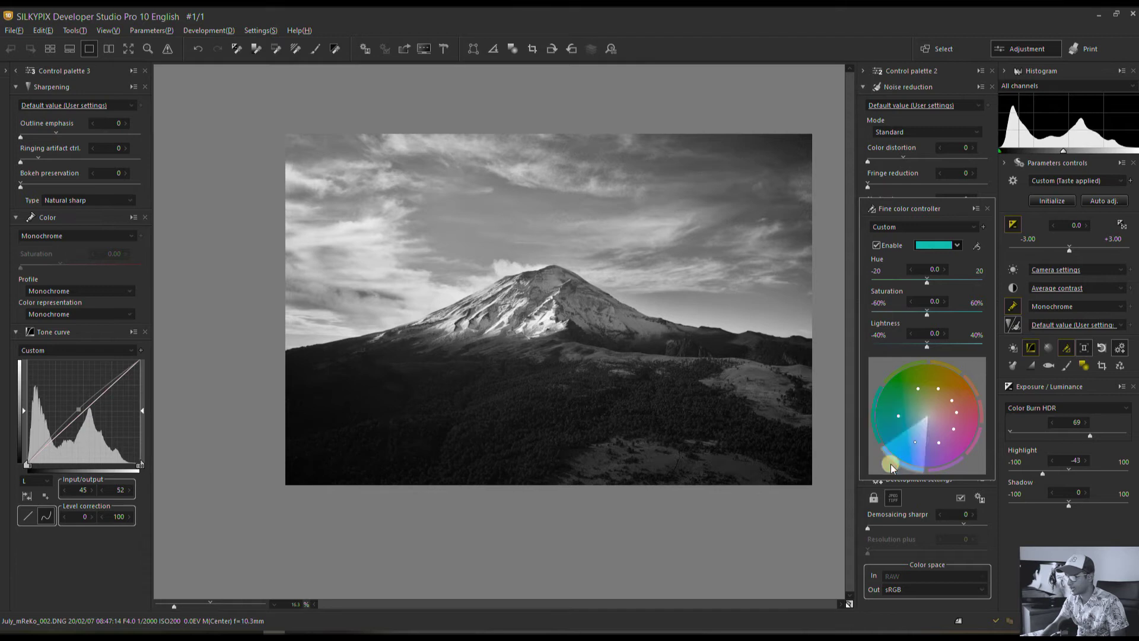
drag(917, 328, 896, 339)
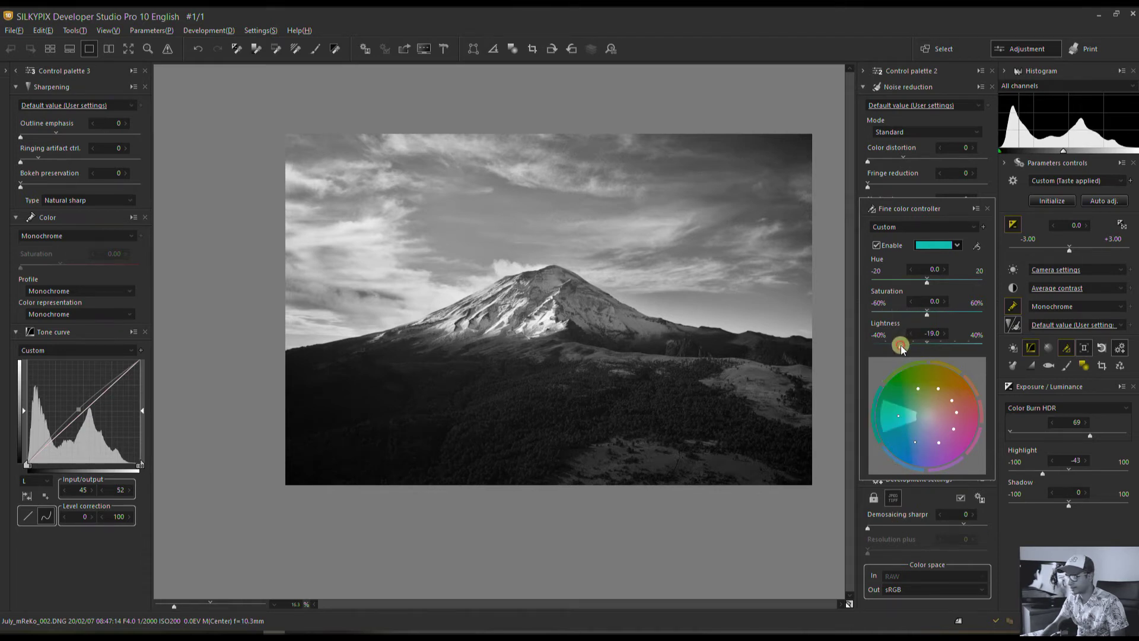
click(545, 314)
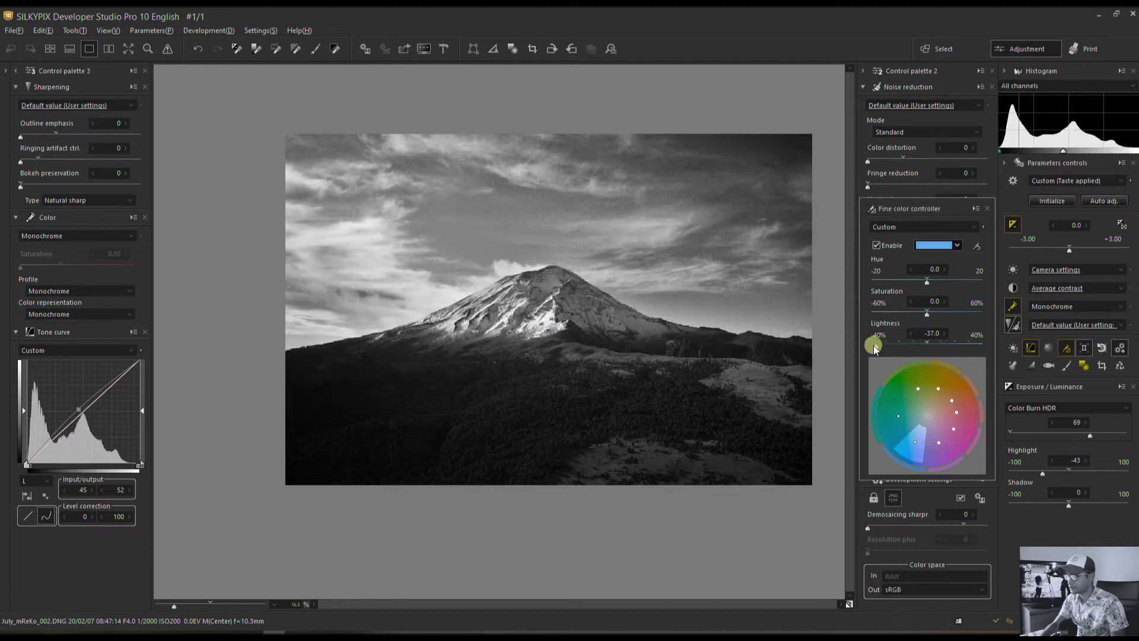
click(874, 345)
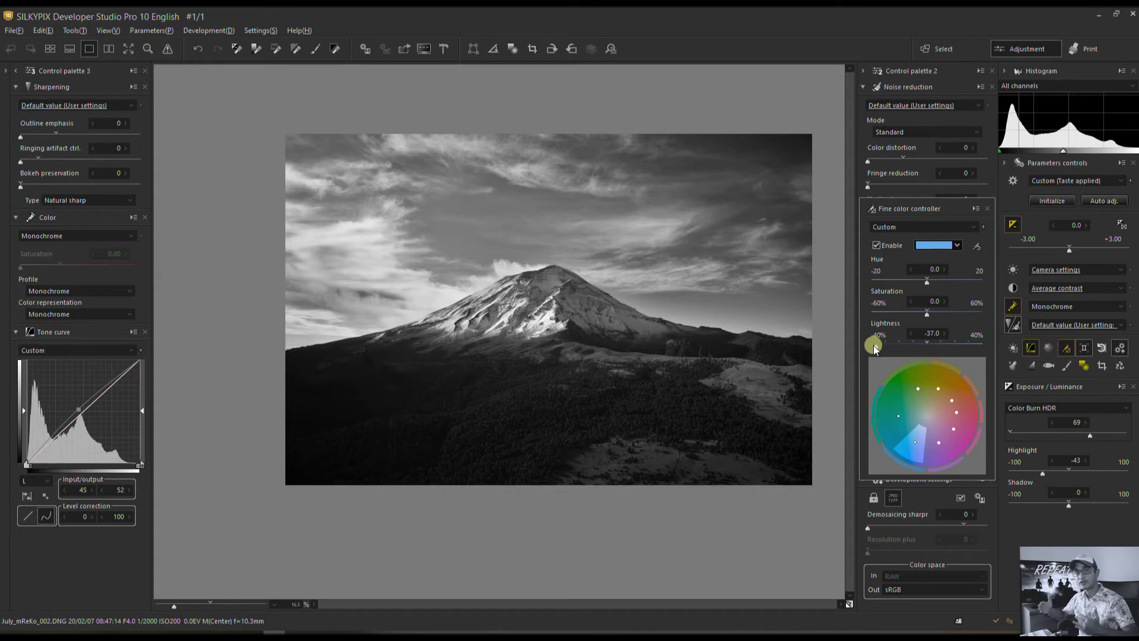
click(987, 208)
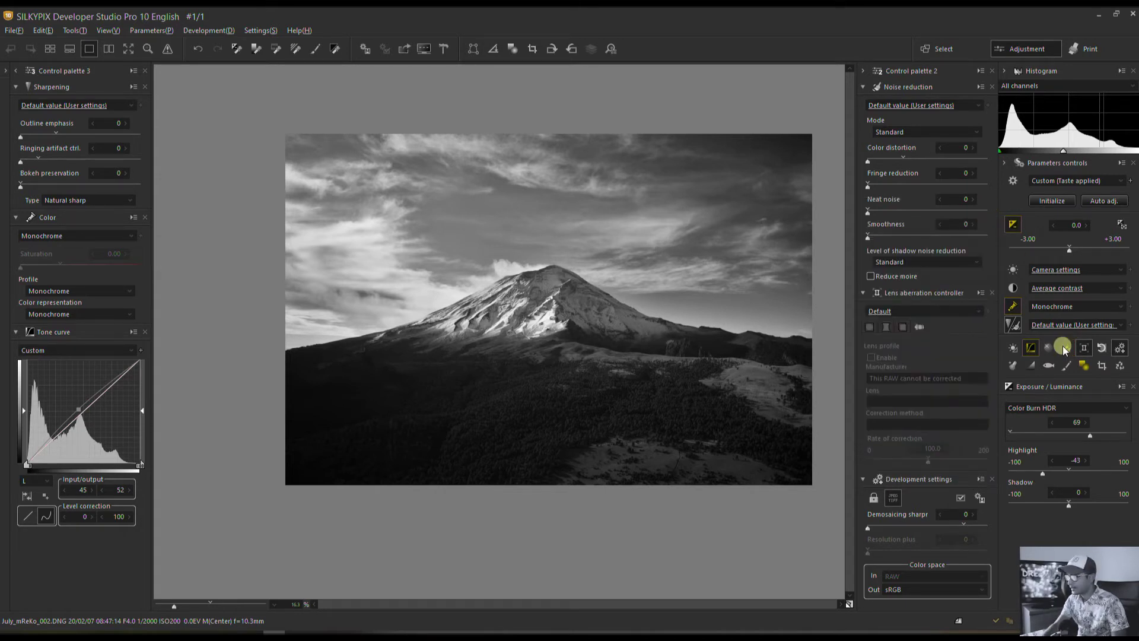
In the Monochrome controller, enable lightness control, turn off Develop as monochrome, and apply a Blue color filter with depth 22.3 and hue -3.3
click(1032, 365)
click(810, 413)
click(810, 543)
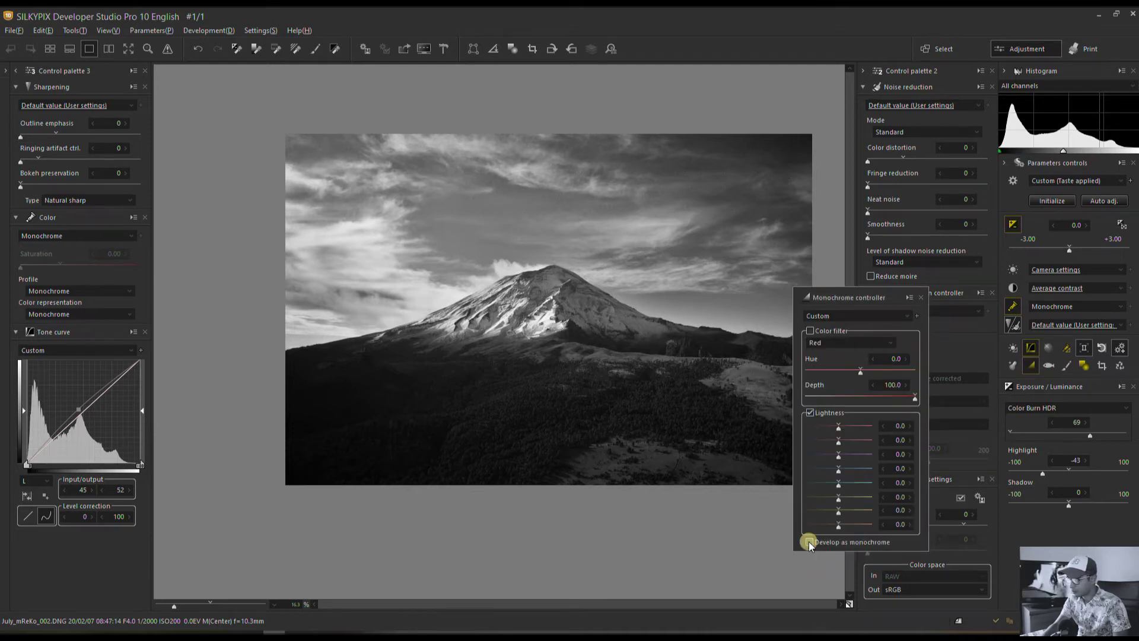
click(810, 331)
click(830, 343)
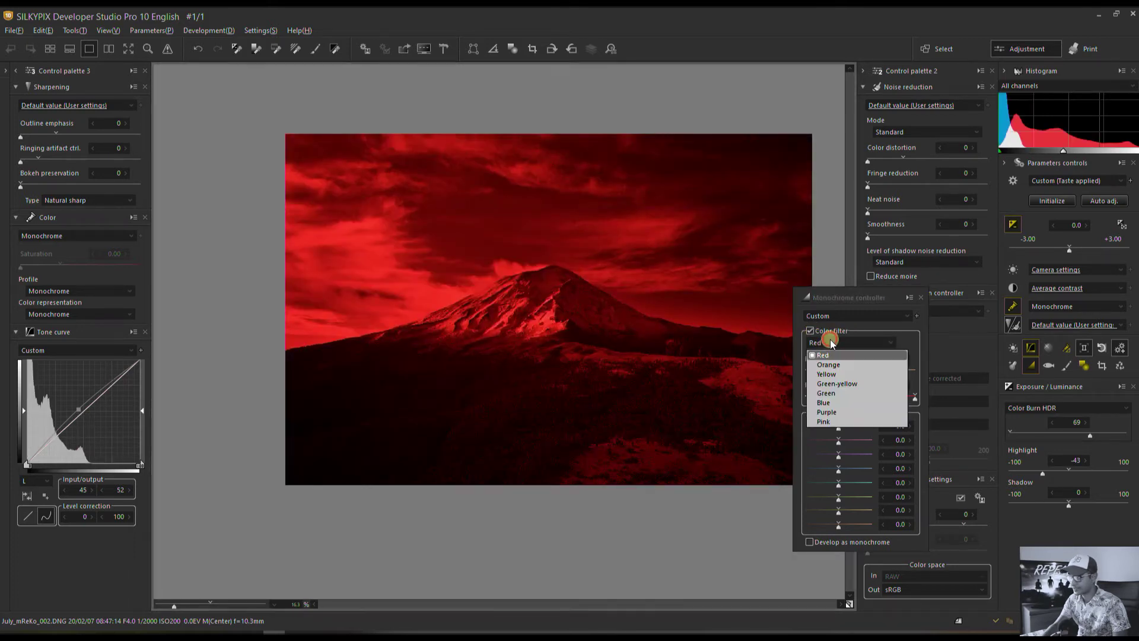
click(829, 402)
click(823, 371)
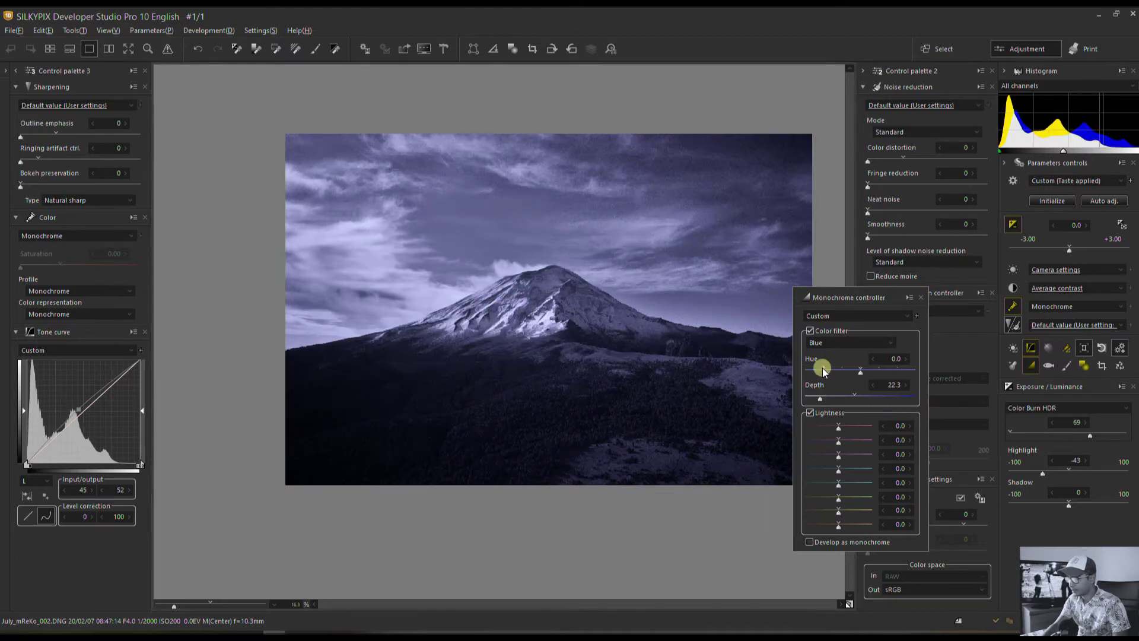
Set the lightness of the Monochrome controller's two blue channels to -29 and -3
click(817, 469)
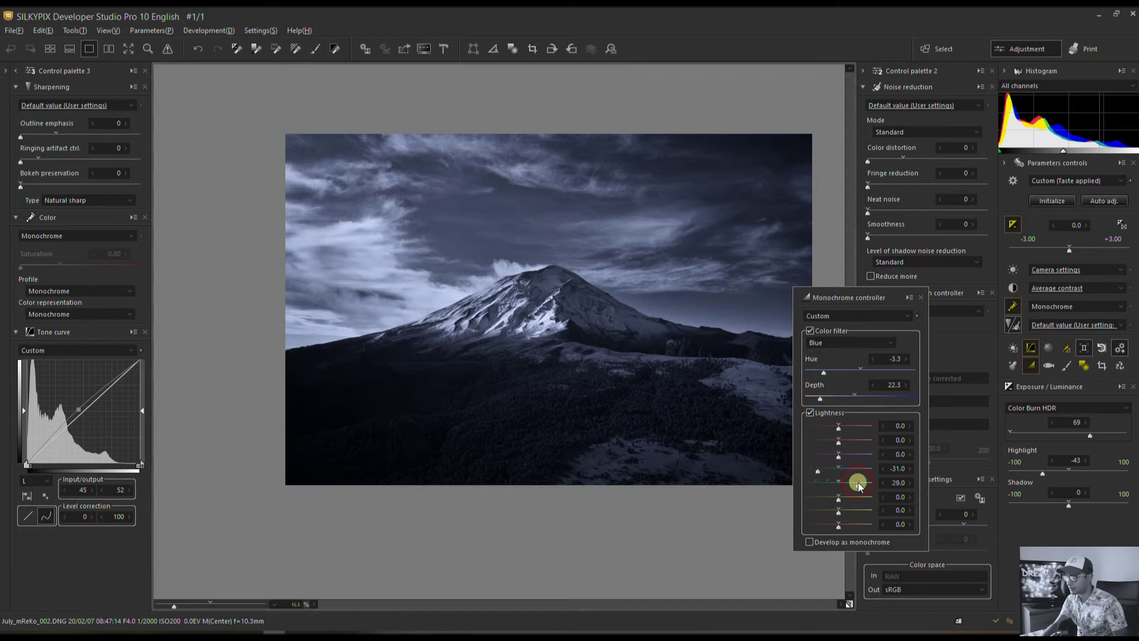
drag(858, 482, 836, 484)
click(827, 471)
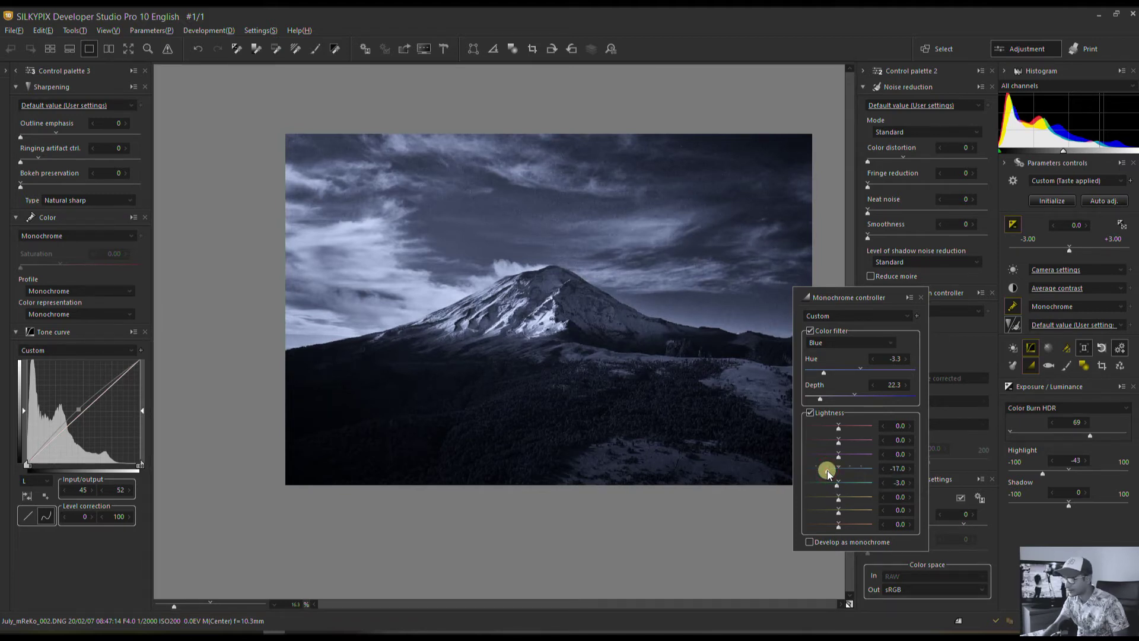
drag(827, 471, 823, 465)
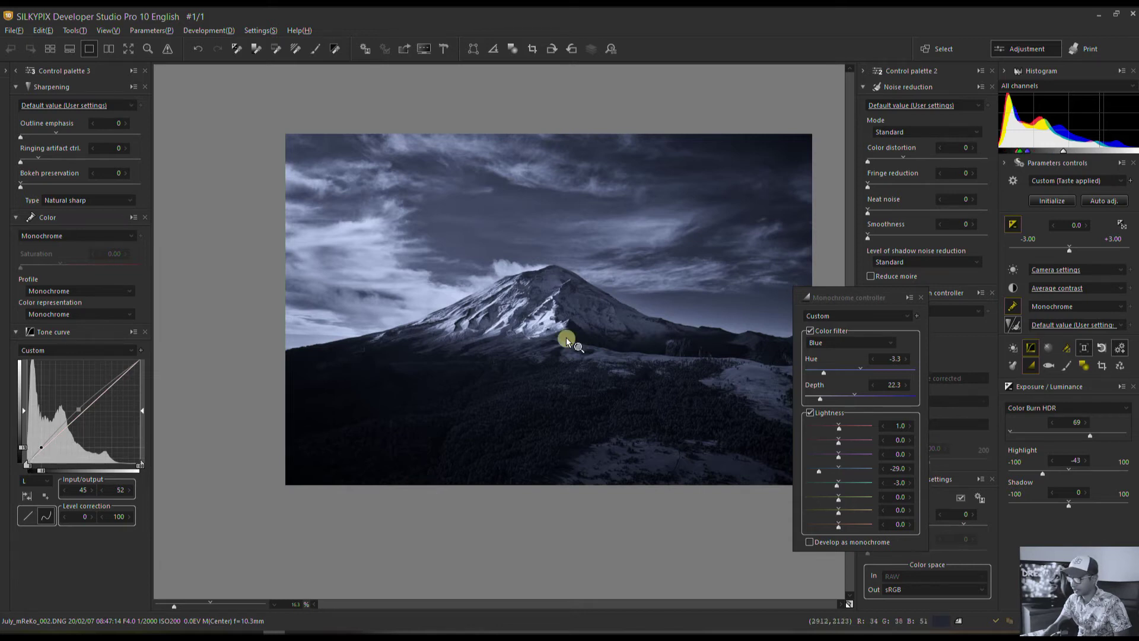
click(920, 297)
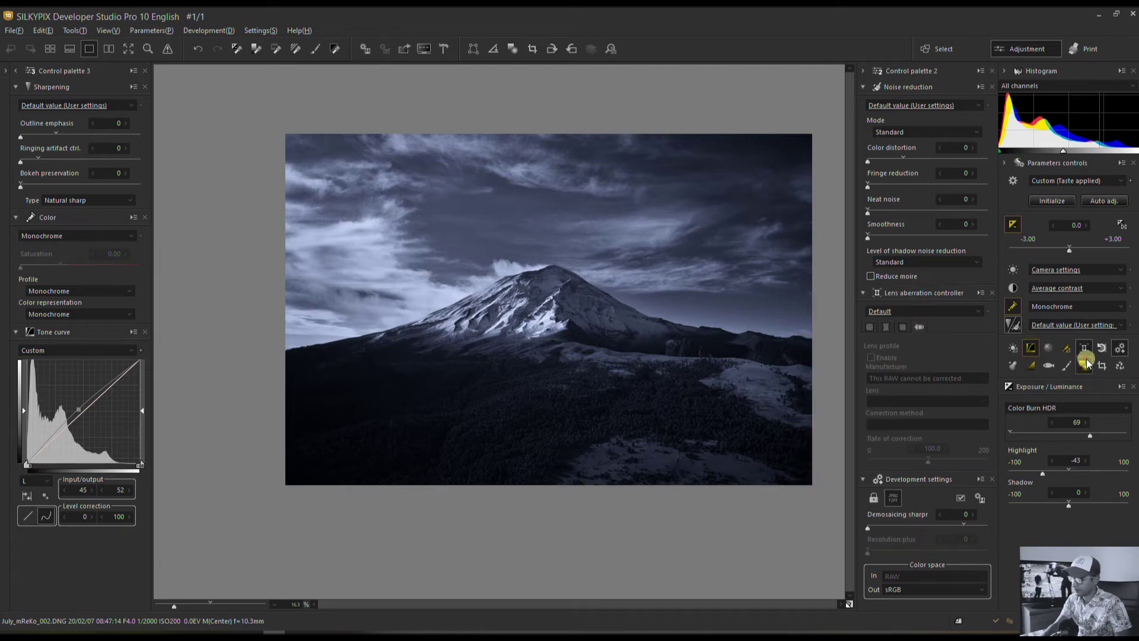
Add a gradual correction filter brightening the forest below the mountain, widen its transition, and set its contrast to 43
click(1086, 362)
click(905, 222)
mouse_move(451, 255)
mouse_down()
mouse_move(453, 292)
mouse_move(623, 314)
mouse_up()
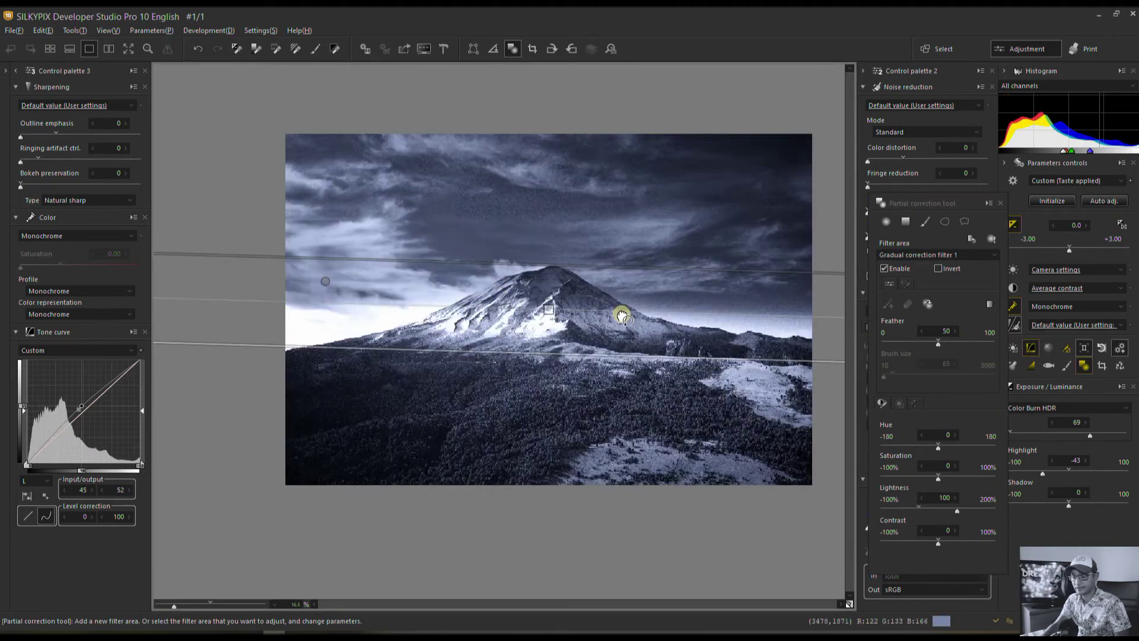
click(548, 312)
drag(548, 312, 549, 369)
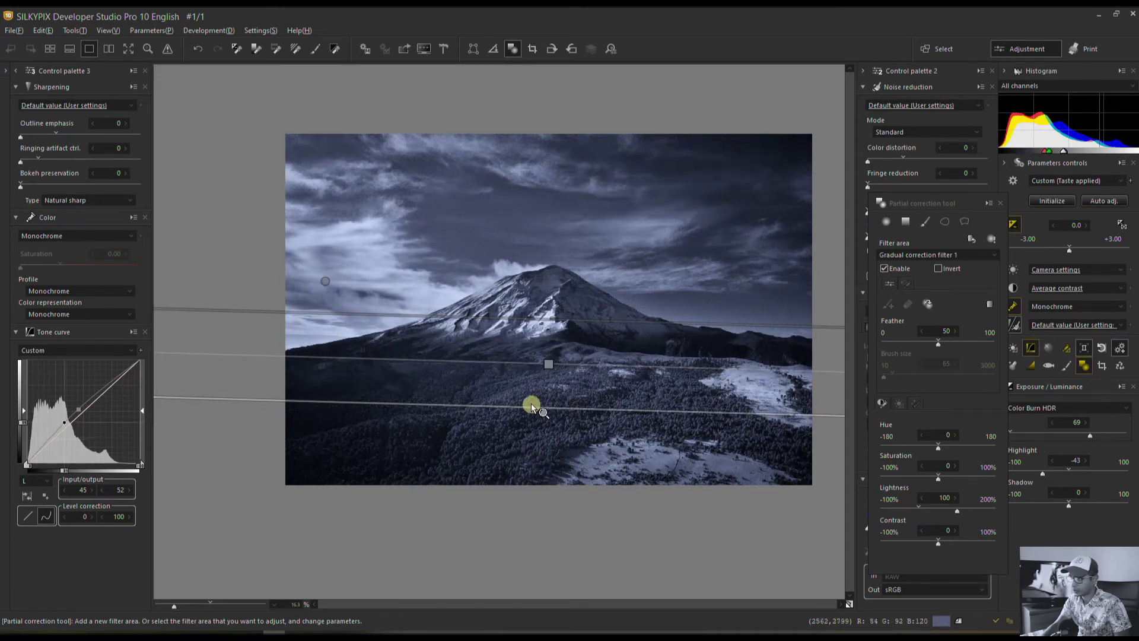
drag(531, 403, 532, 522)
drag(551, 376, 551, 361)
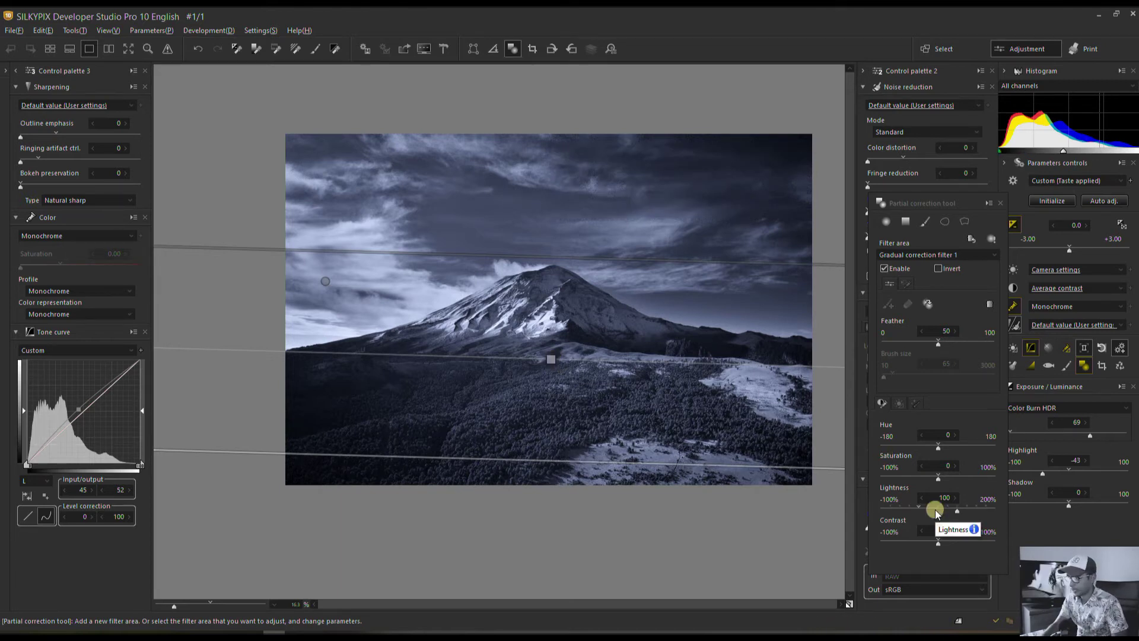
drag(938, 542, 962, 544)
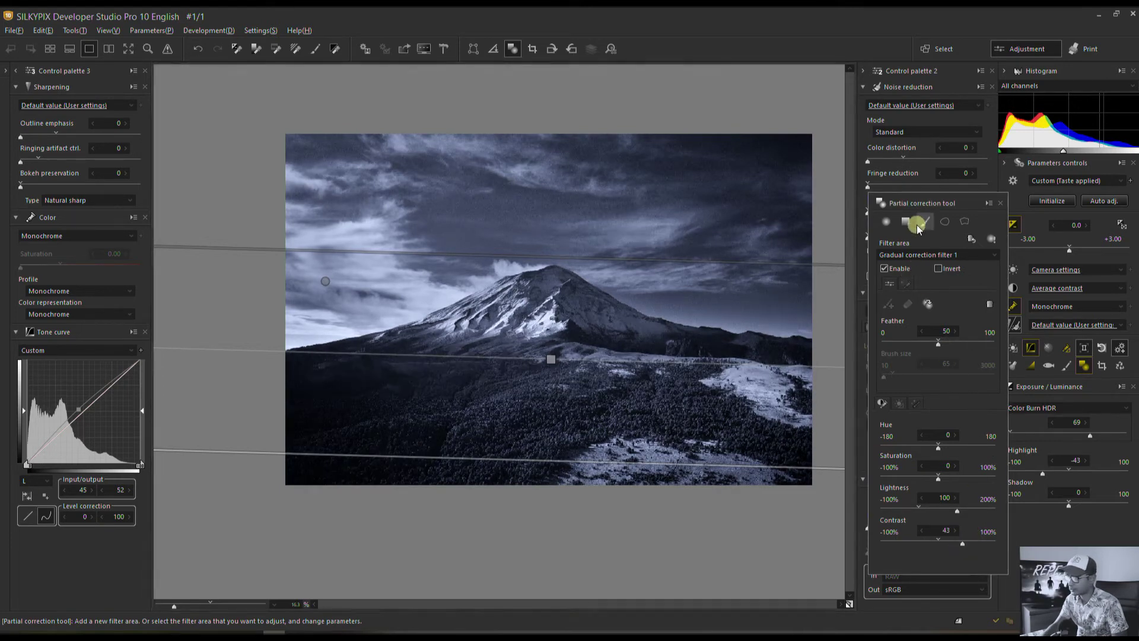
Add a wide circular correction filter over the dark forest in the photo's lower-left corner and set its lightness to about 76
click(886, 223)
drag(269, 378, 450, 532)
drag(361, 465, 323, 433)
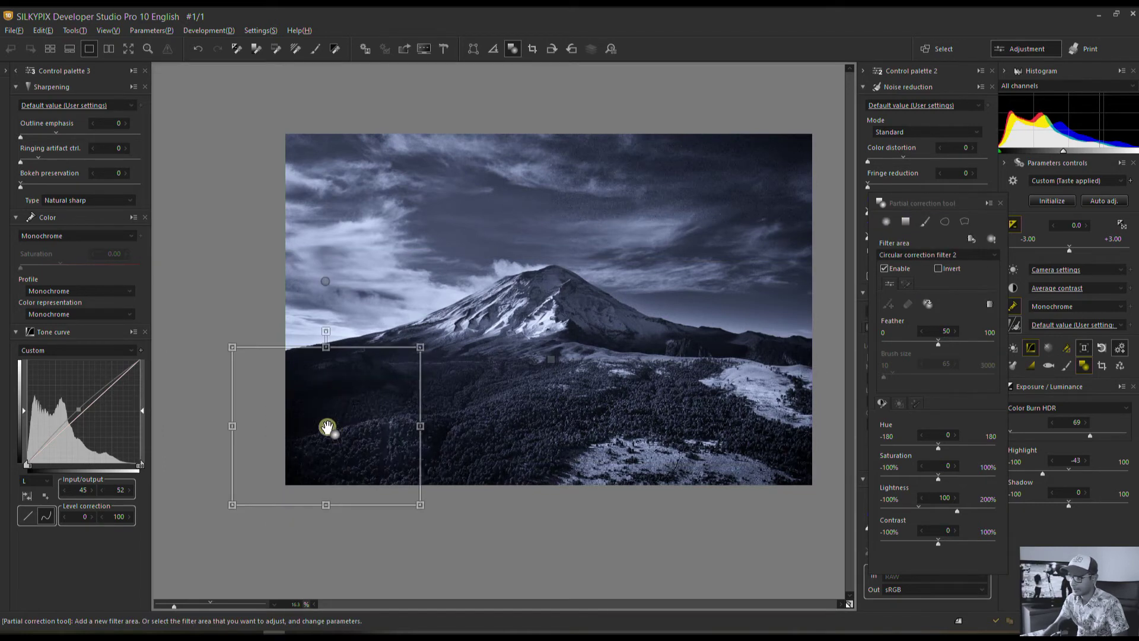
click(966, 508)
drag(422, 415, 537, 419)
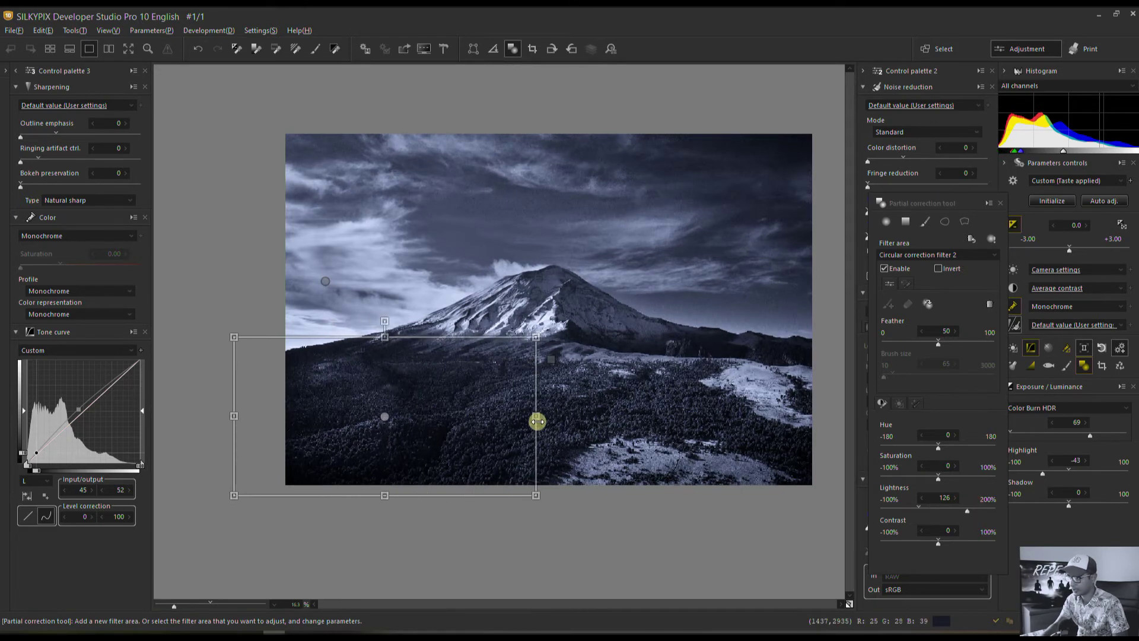
drag(234, 415, 184, 418)
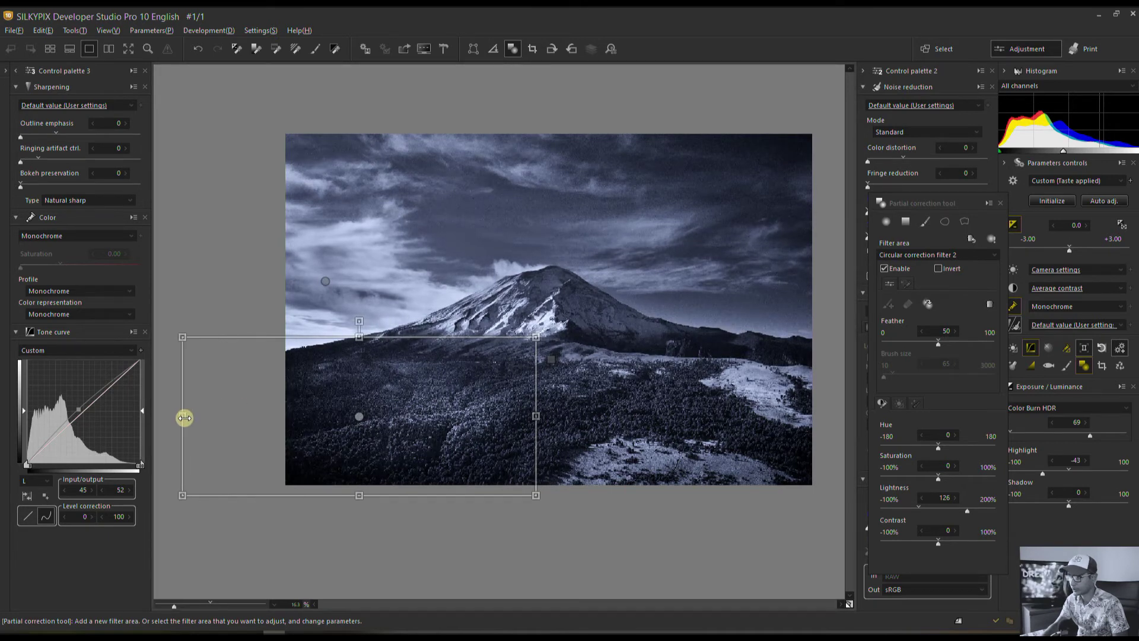
click(948, 508)
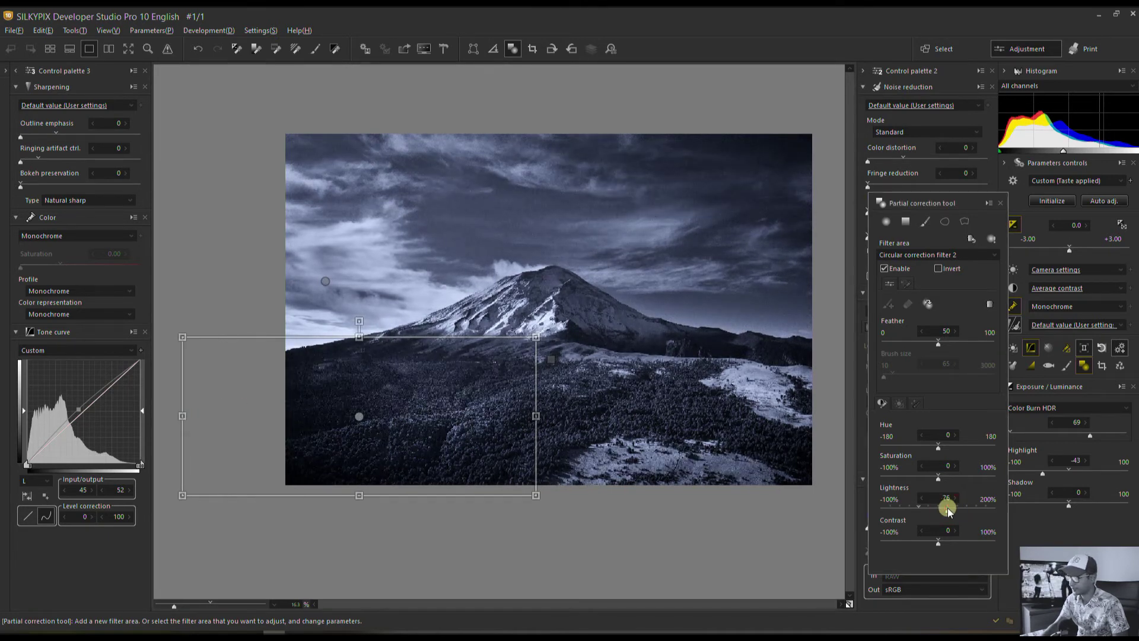
Close the partial correction tool and compare the edited photo with its default development parameters
click(1000, 204)
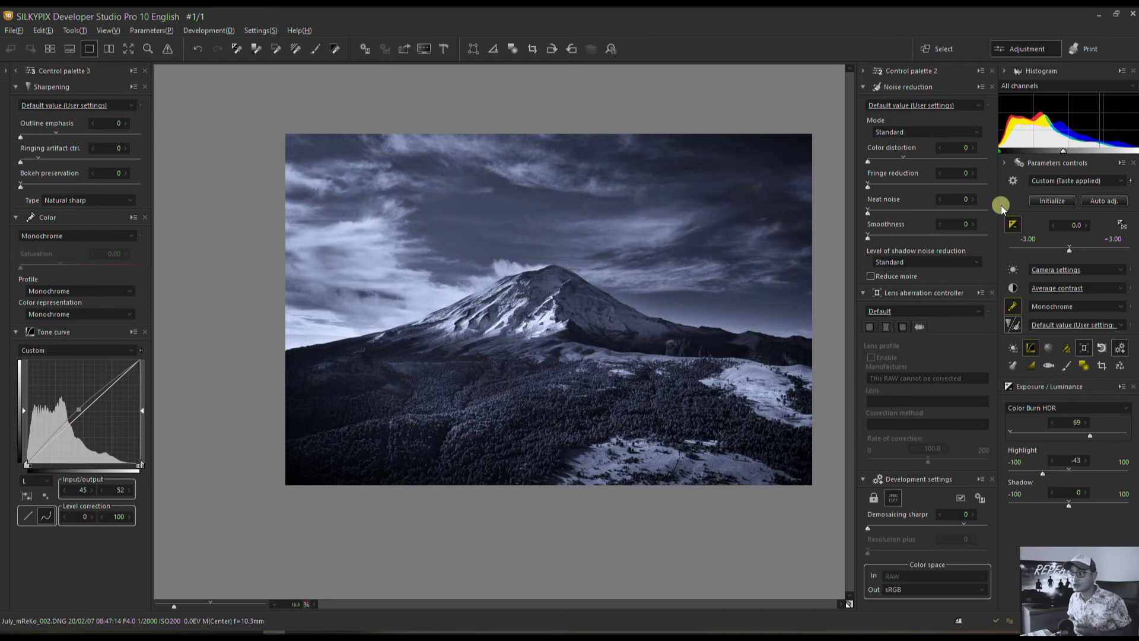
click(848, 604)
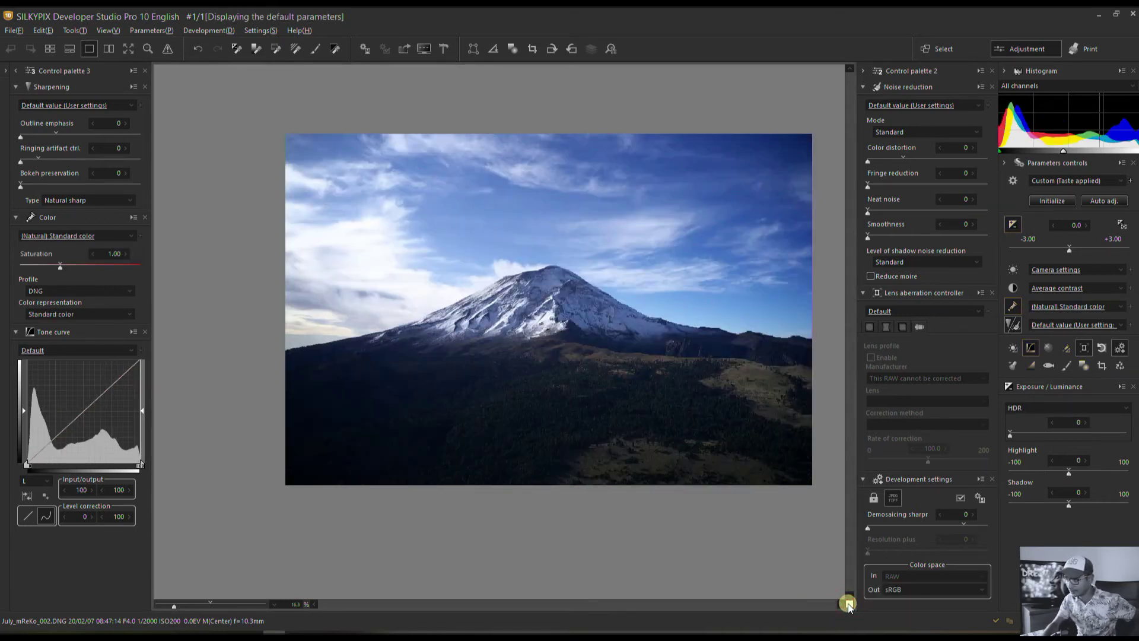
click(849, 604)
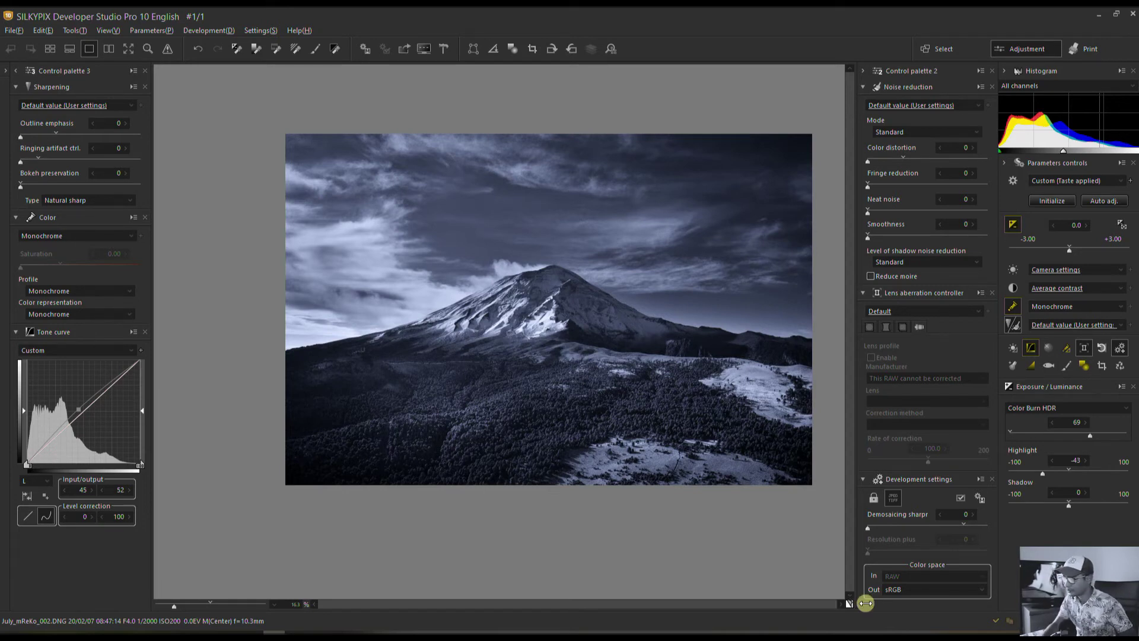
Crop the photo with the Custom method, cutting about 516 pixels of sky off the upper edge for a size of 5464 x 3124
click(1101, 365)
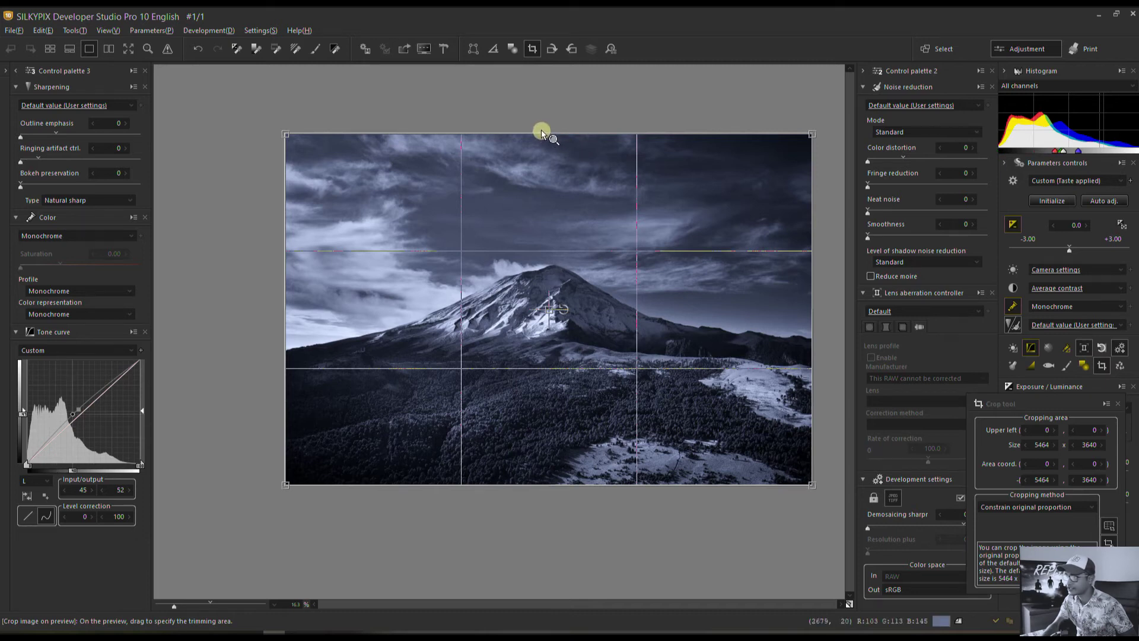
click(1000, 508)
click(1002, 519)
drag(546, 133, 549, 183)
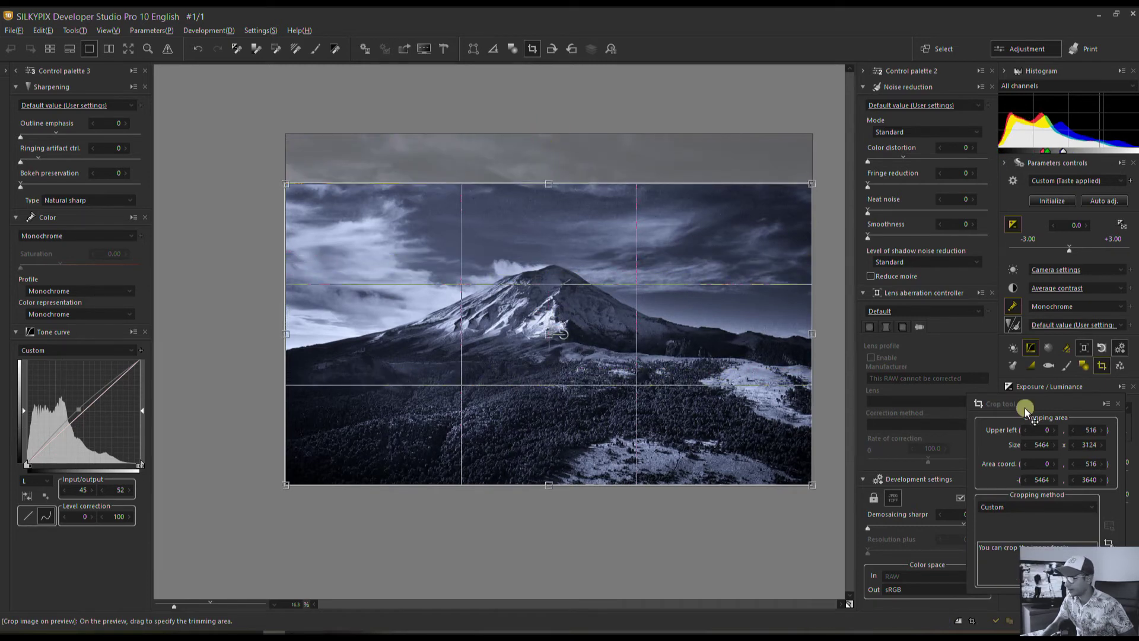
click(1118, 404)
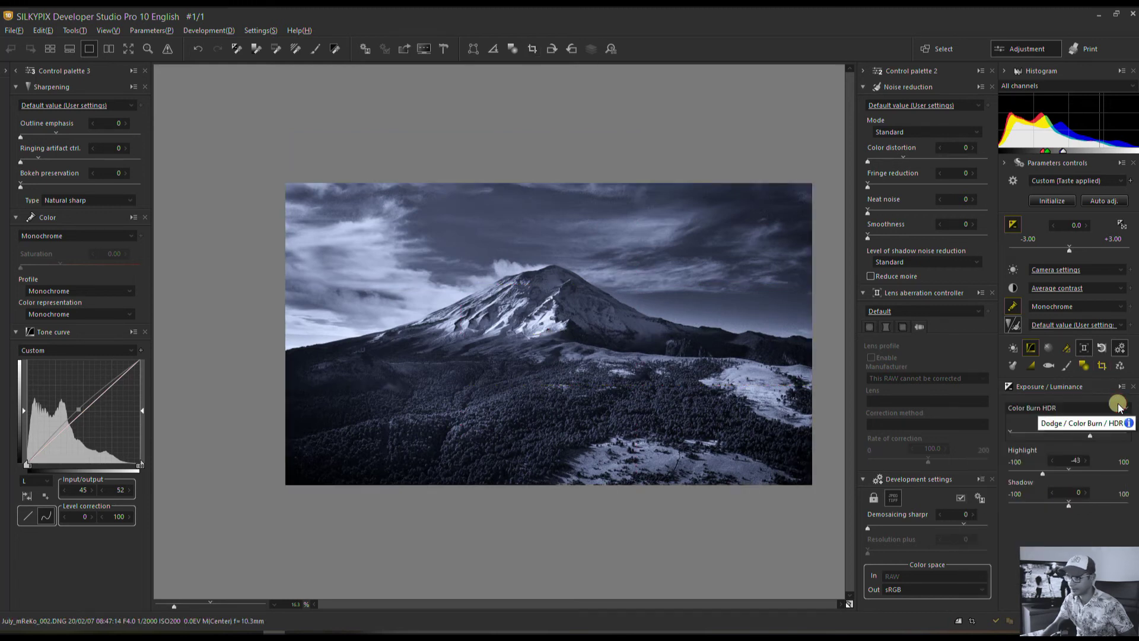
Set the tone clarity to 16 and the demosaicing sharpness to 80
click(1013, 287)
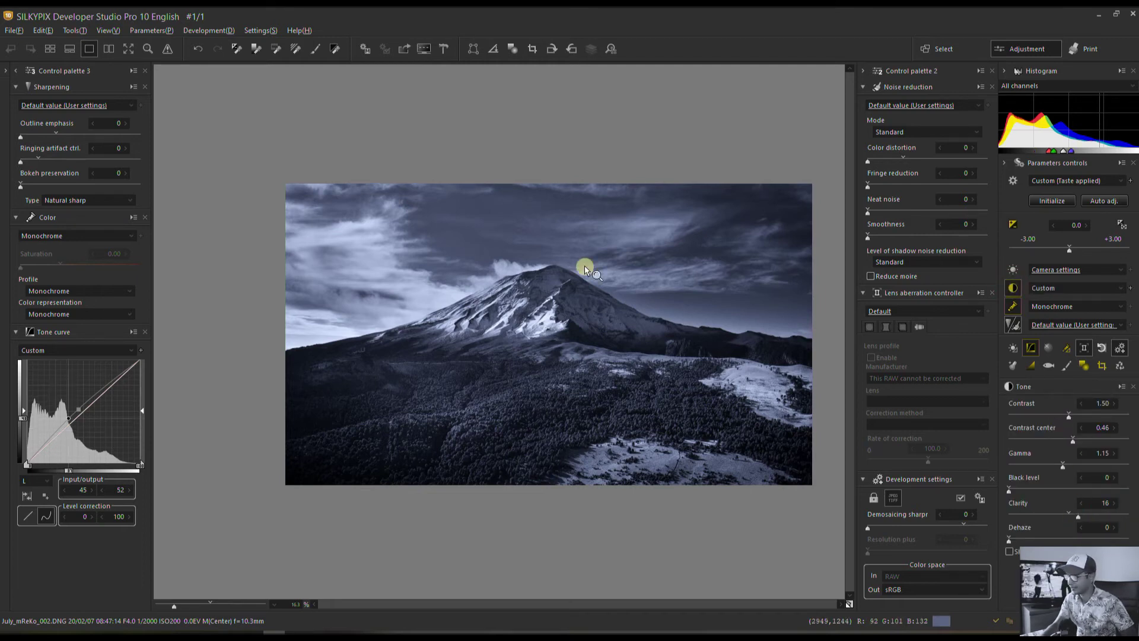
click(964, 527)
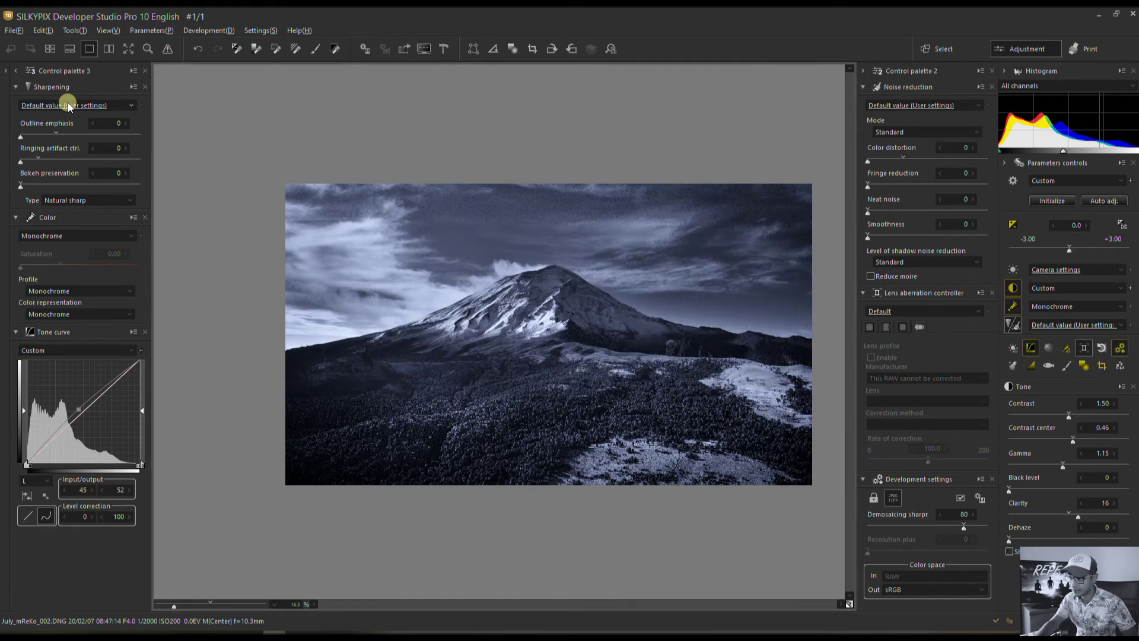
Apply the Default sharpening preset, change the type to Pure detail, and set outline emphasis to 13 and detail emphasis to 75
click(68, 105)
click(69, 126)
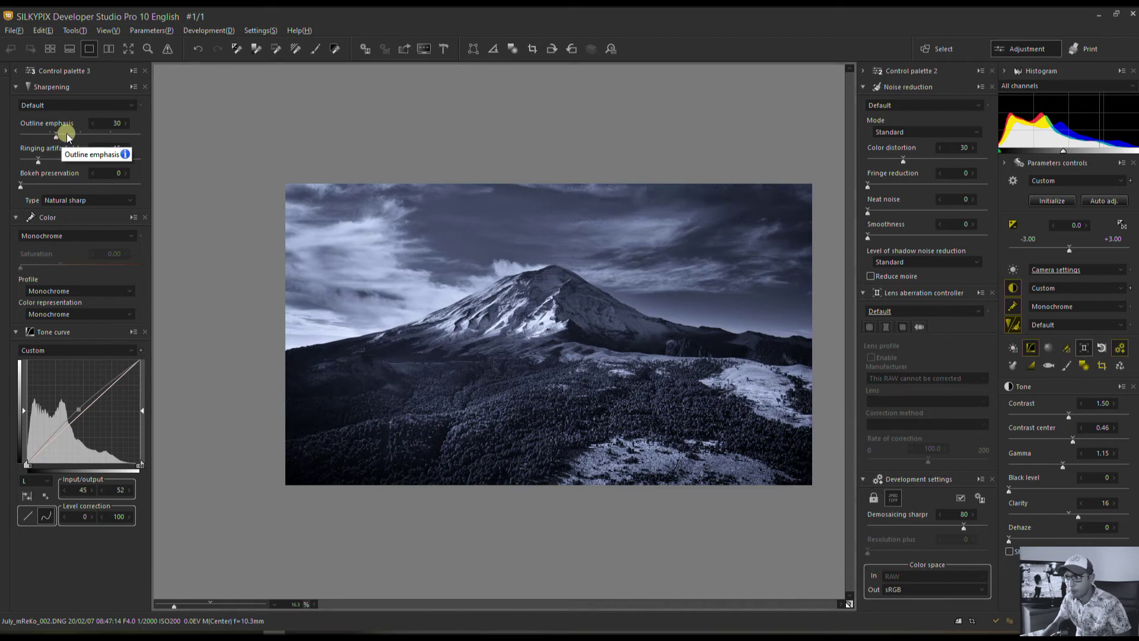
click(64, 134)
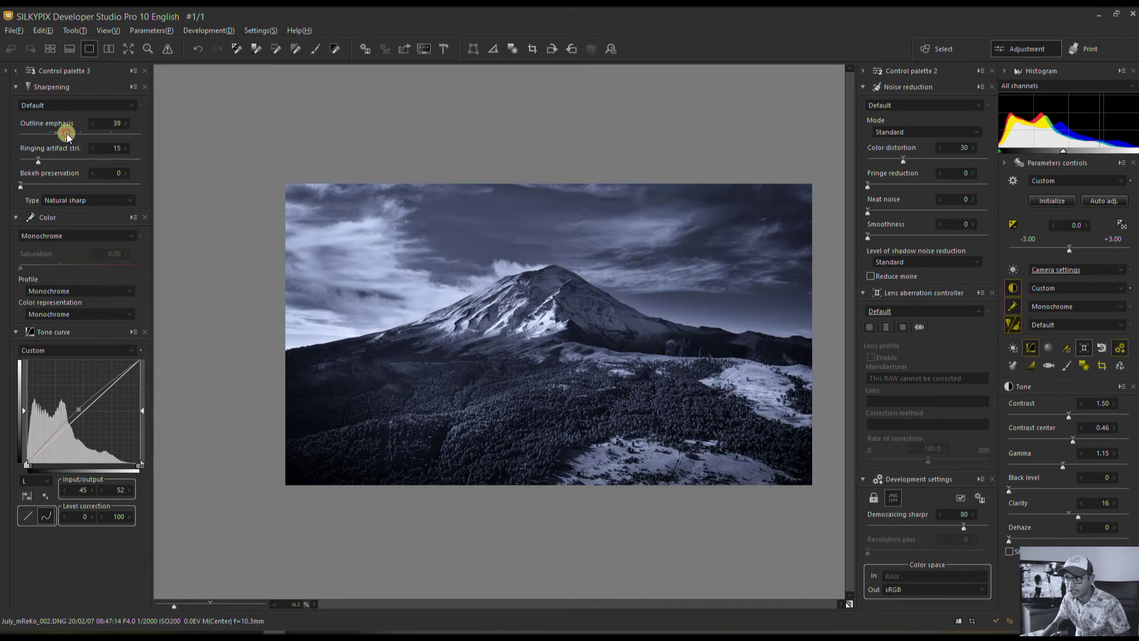
click(84, 200)
click(83, 232)
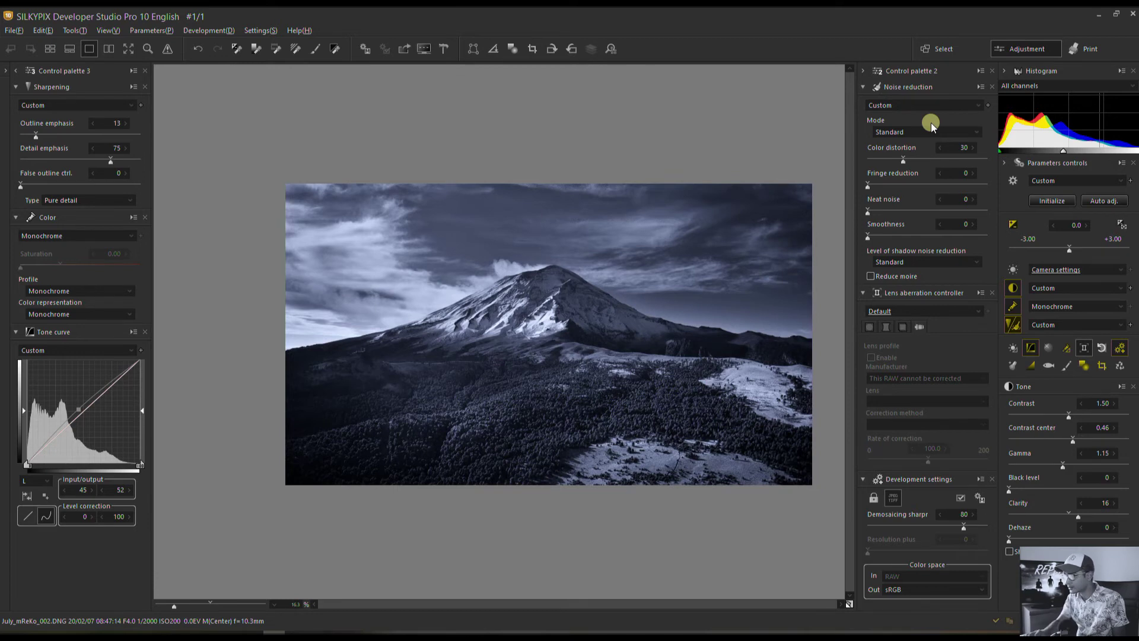
Add film-like noise to the photo with the Effects tool, using amount 14 and size 5
click(1013, 368)
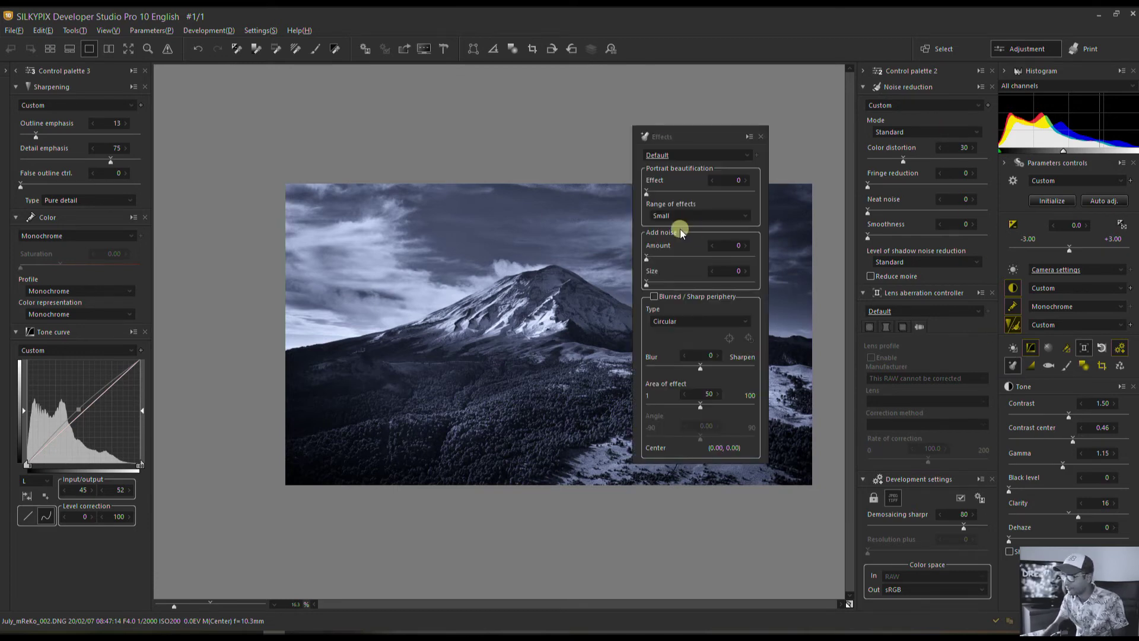
click(661, 258)
click(652, 281)
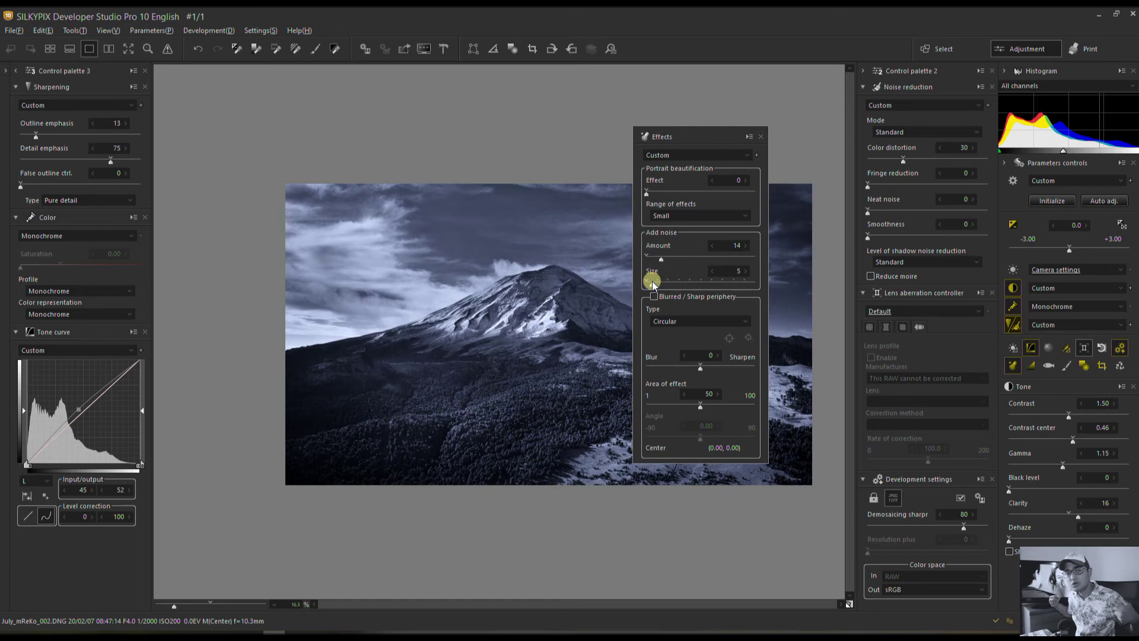
click(761, 136)
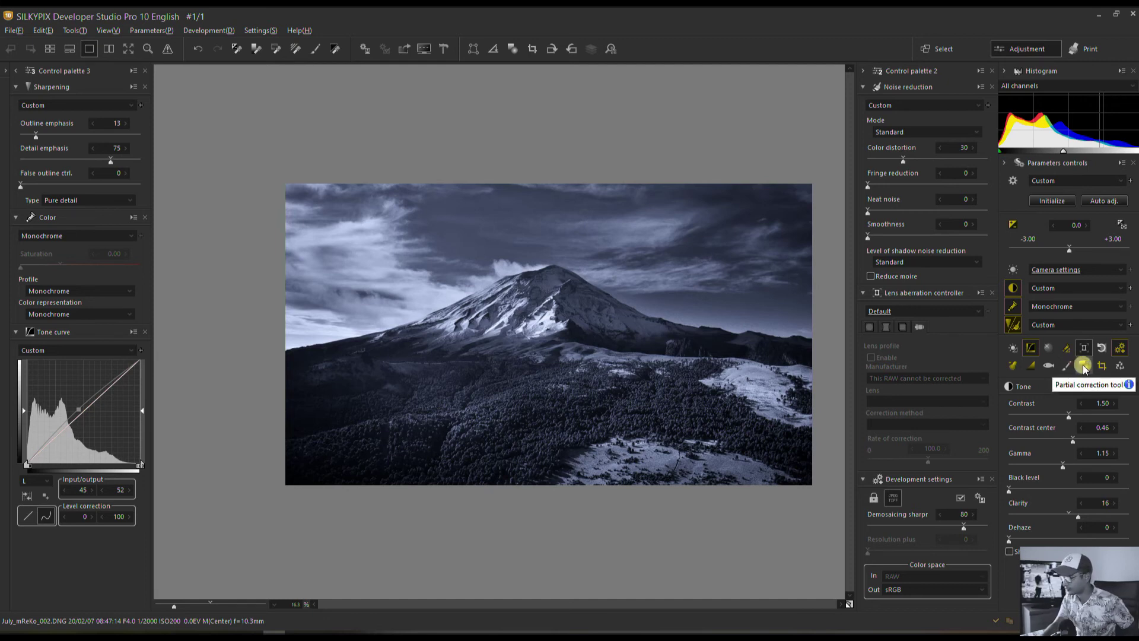
In the Fine color controller, lower the lightness of the light blue range to -37 and the cyan range to -32
click(1066, 351)
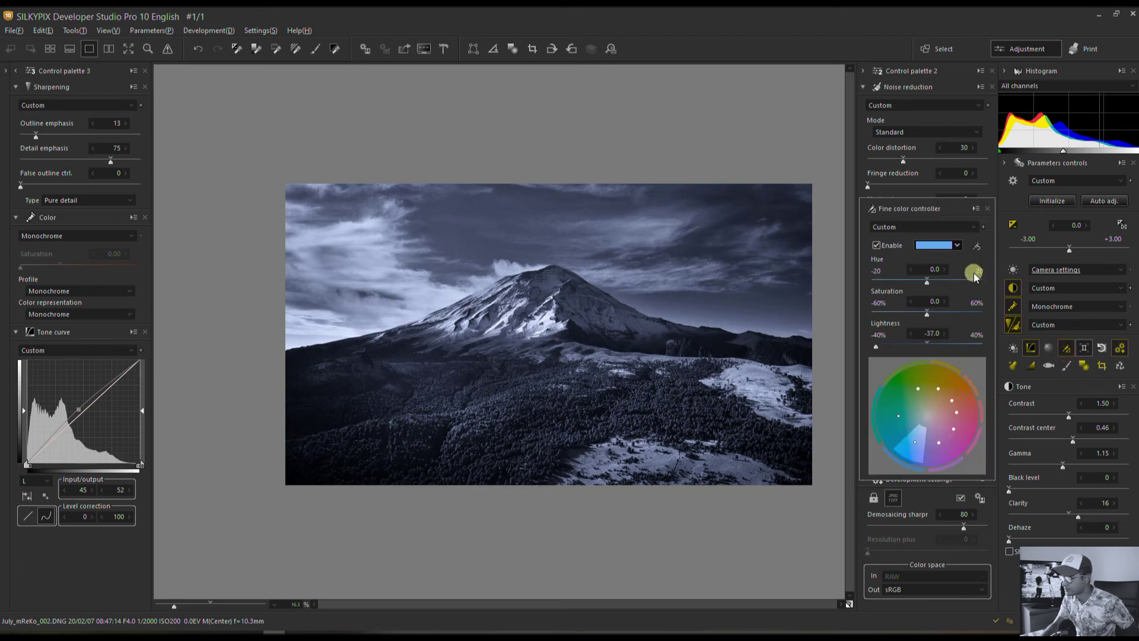
drag(892, 340, 865, 350)
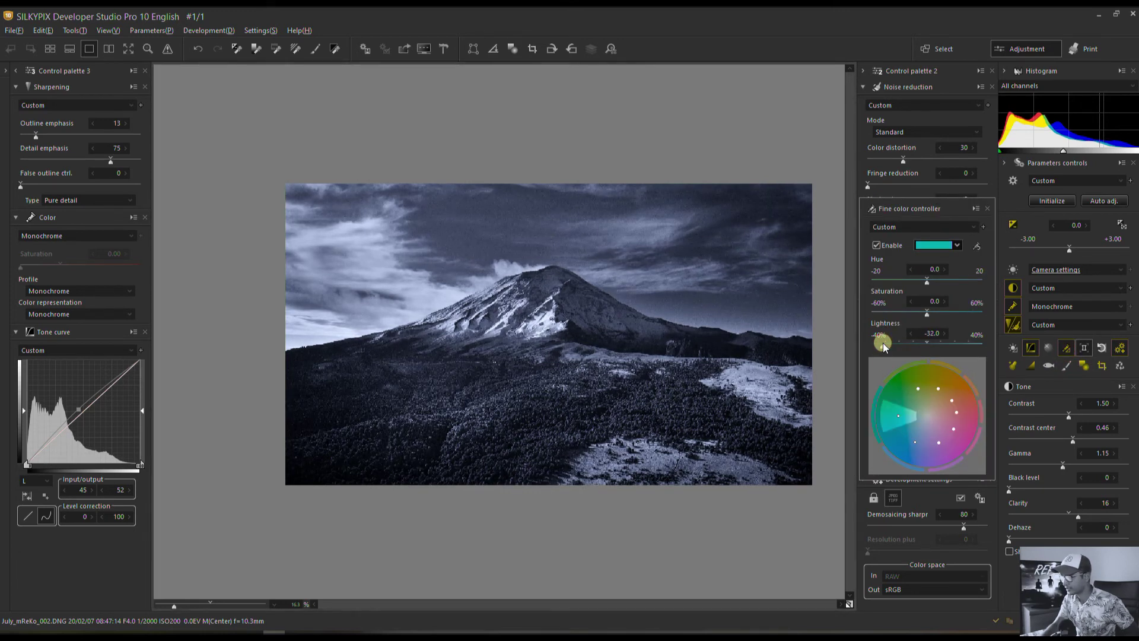
click(987, 208)
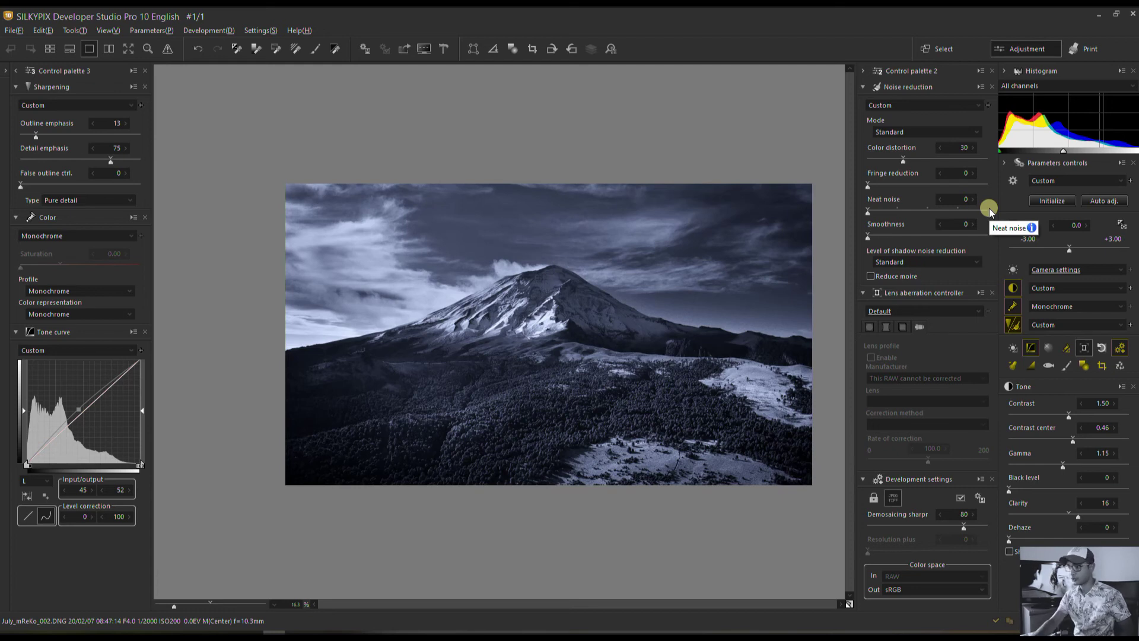
Set up a two-pane comparison with the side palettes collapsed, and initialize the development parameters of the left-hand copy
click(107, 50)
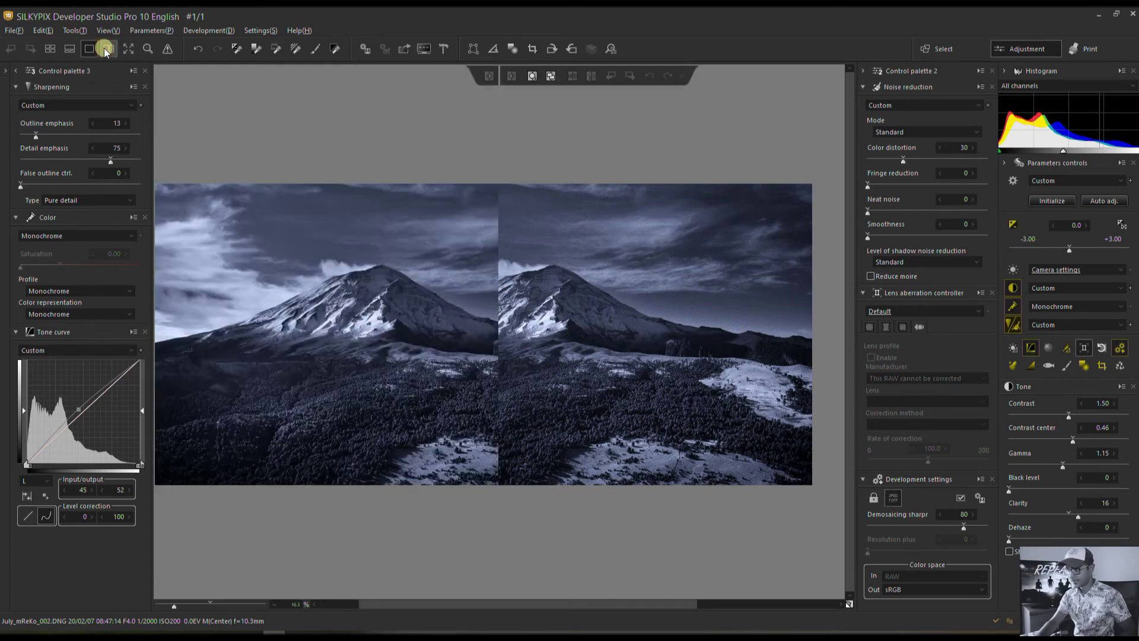
click(488, 77)
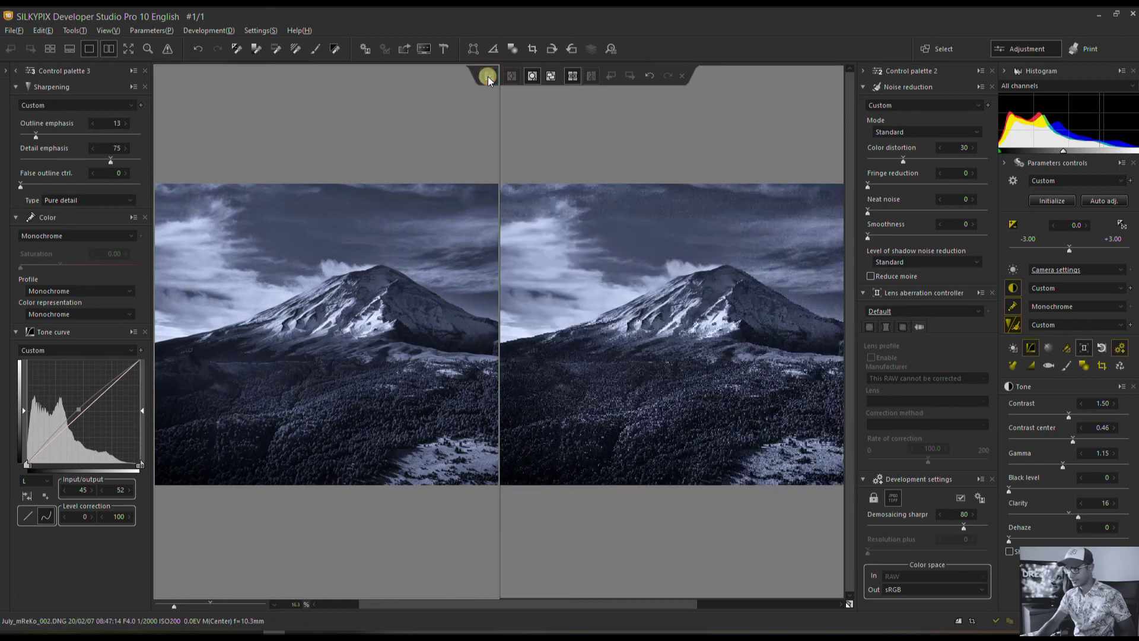
click(6, 70)
drag(346, 365, 313, 374)
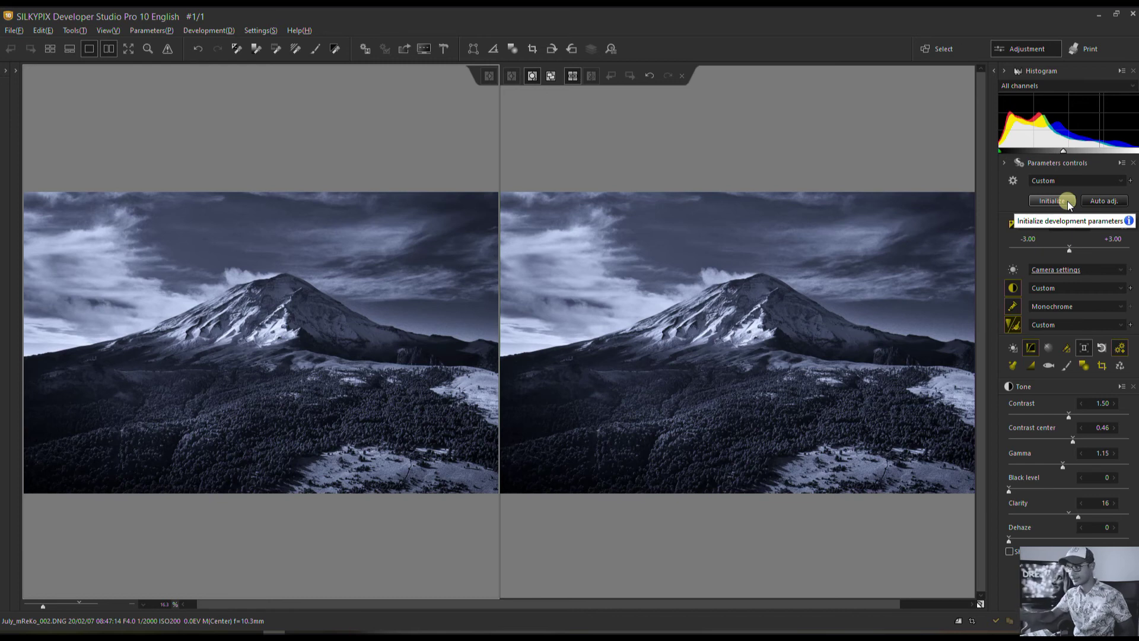
click(1067, 201)
click(1004, 70)
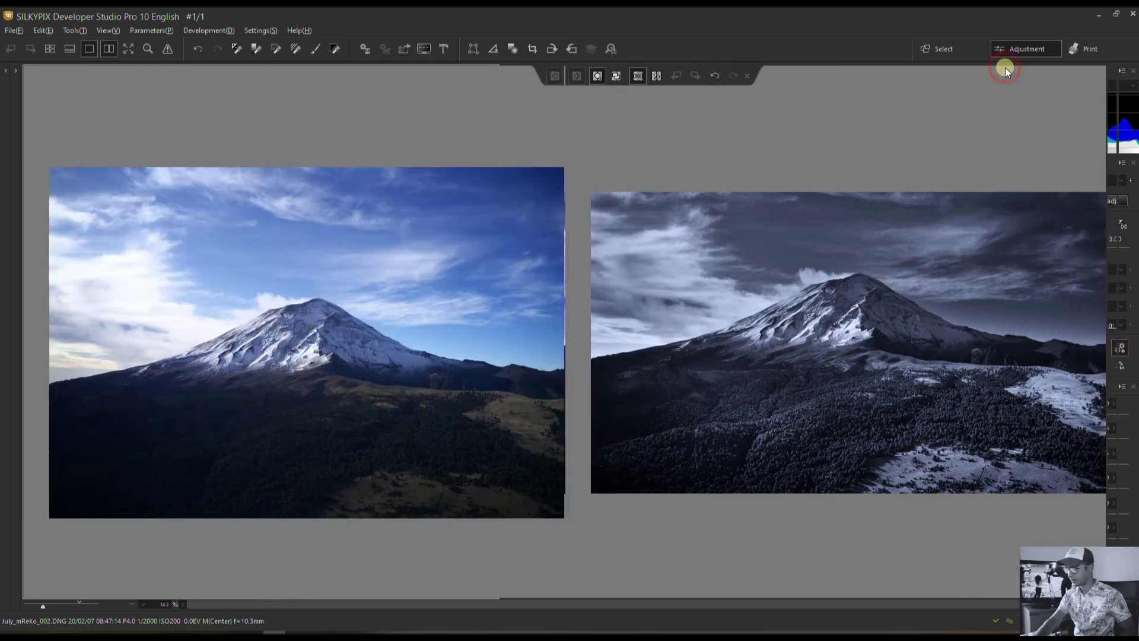
Examine the original and edited versions full screen, comparing the enlarged mountain and forest, and return to the normal view showing the whole scene
click(126, 48)
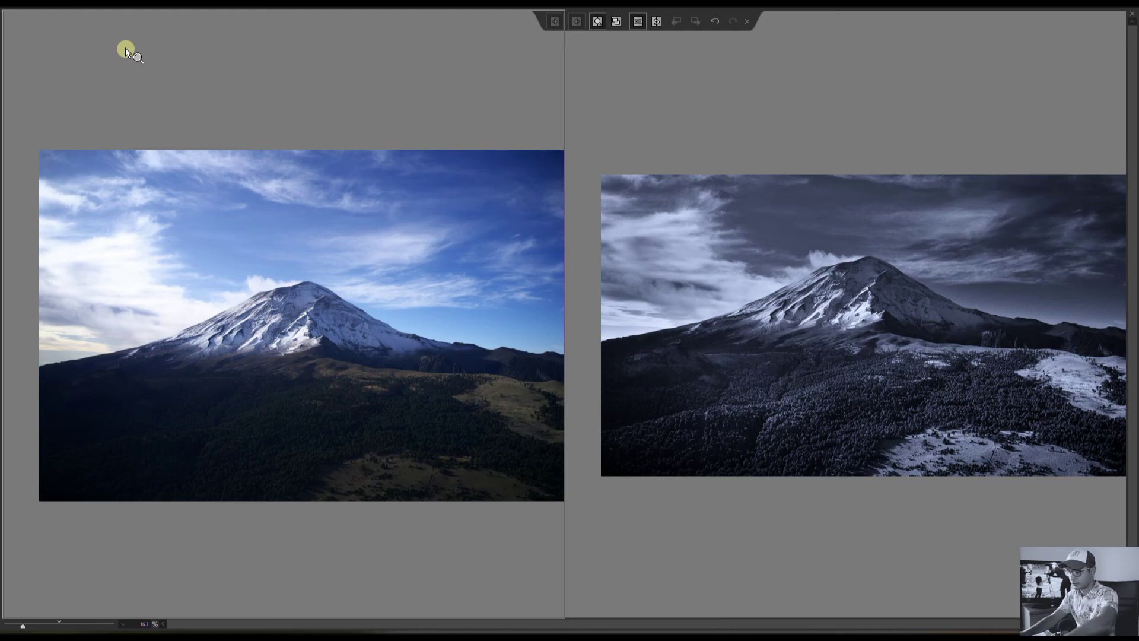
click(126, 48)
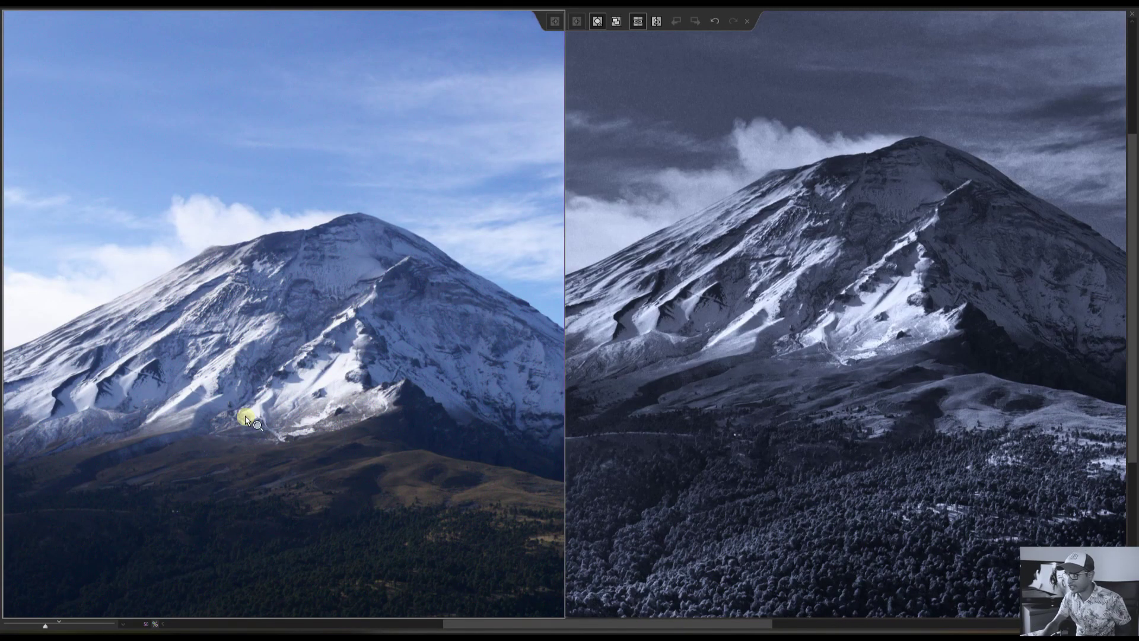
scroll(316, 373, right, 3)
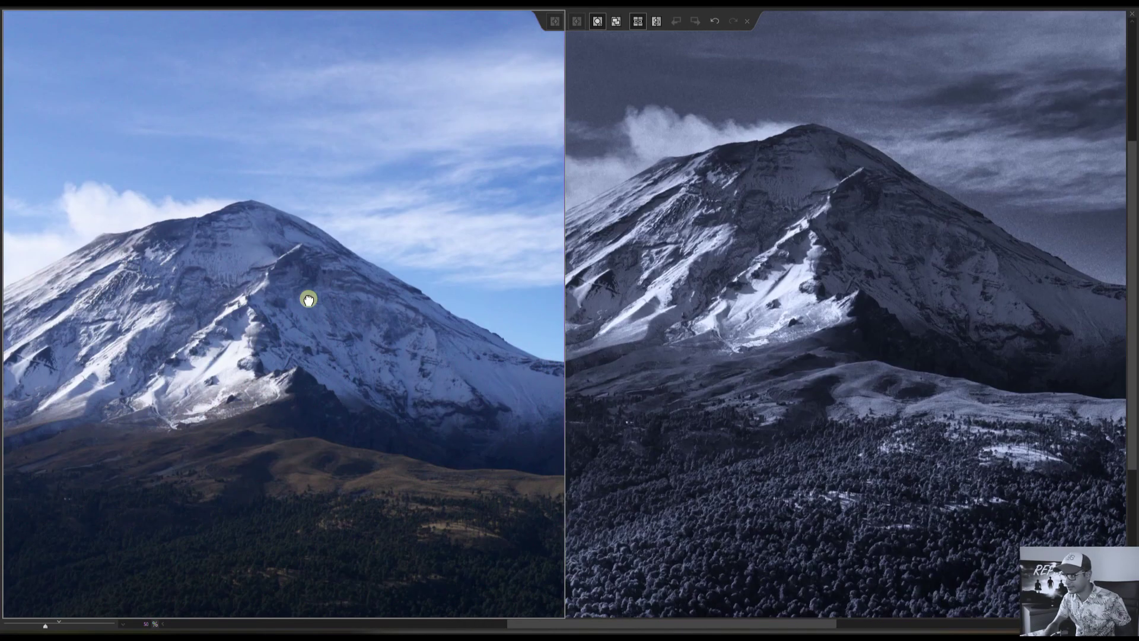
drag(309, 299, 243, 214)
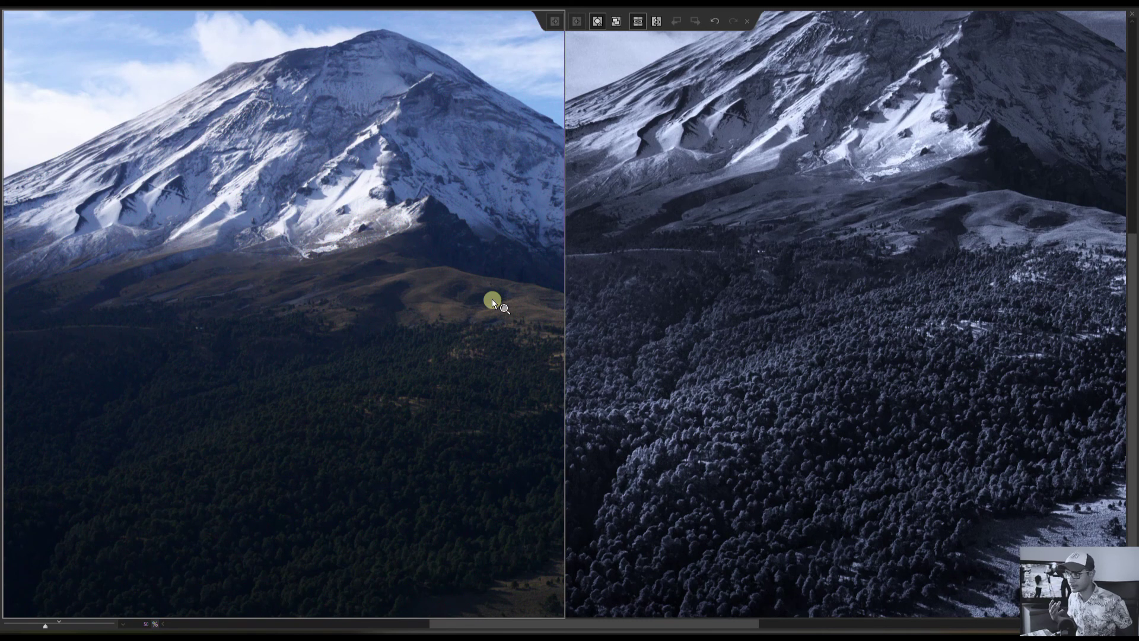
key(Escape)
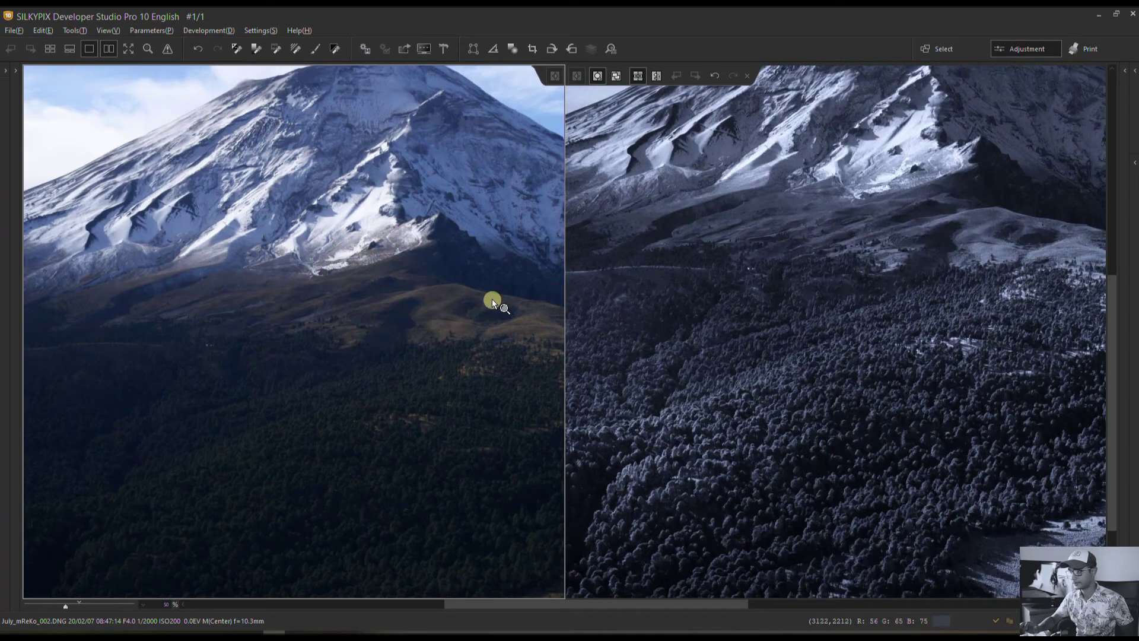
click(55, 607)
drag(55, 606, 43, 606)
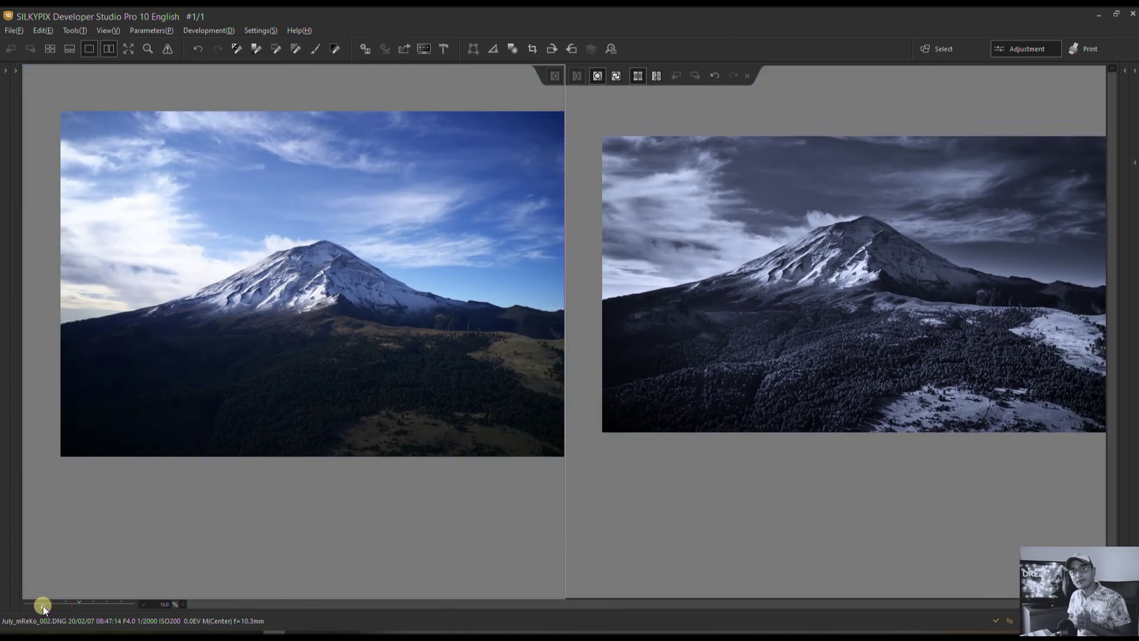